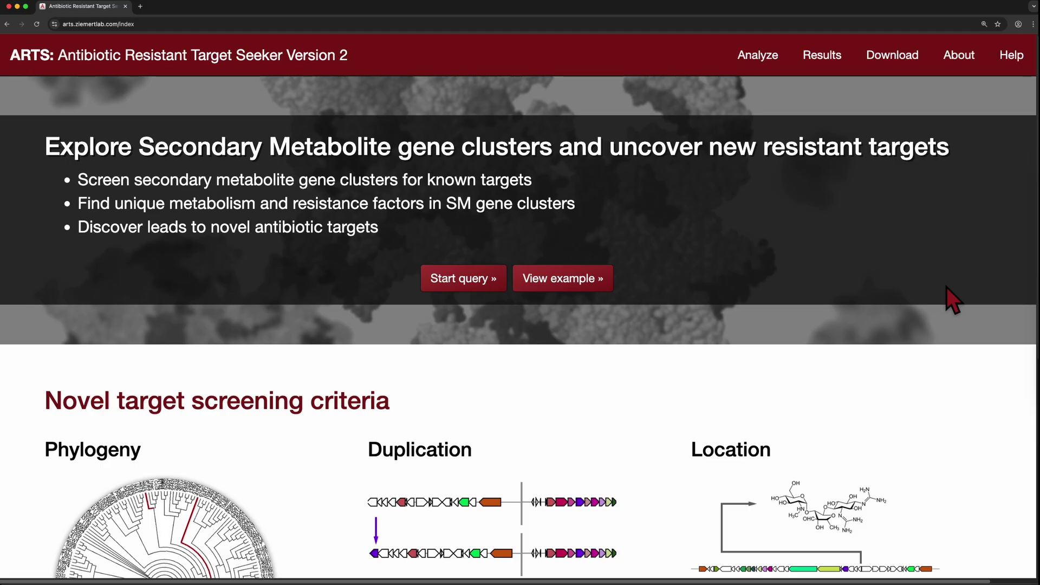
Look over the novel target screening criteria on the home page and start a new query
scroll(947, 288, "down", 1)
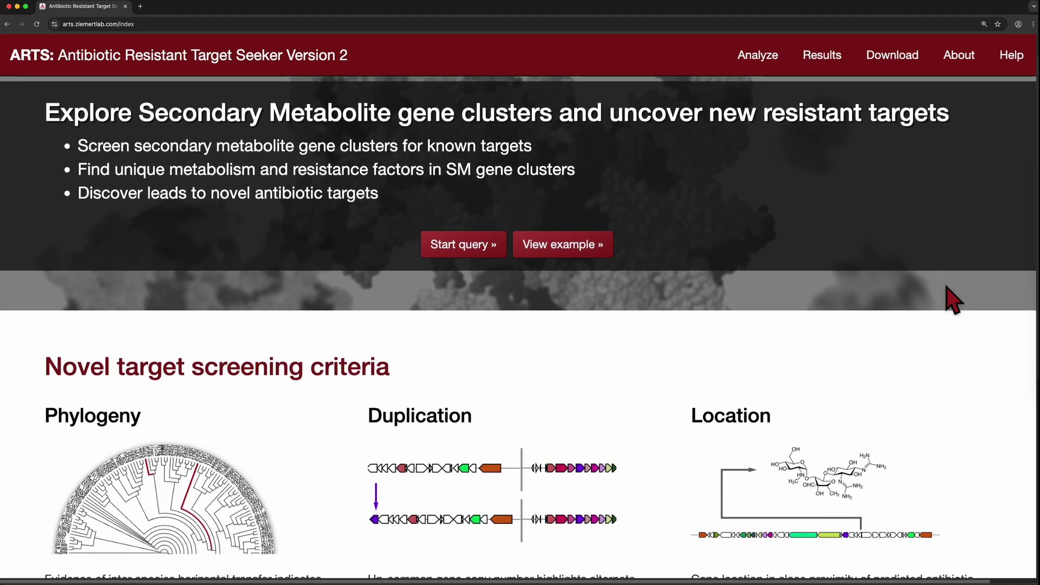
scroll(954, 301, "down", 5)
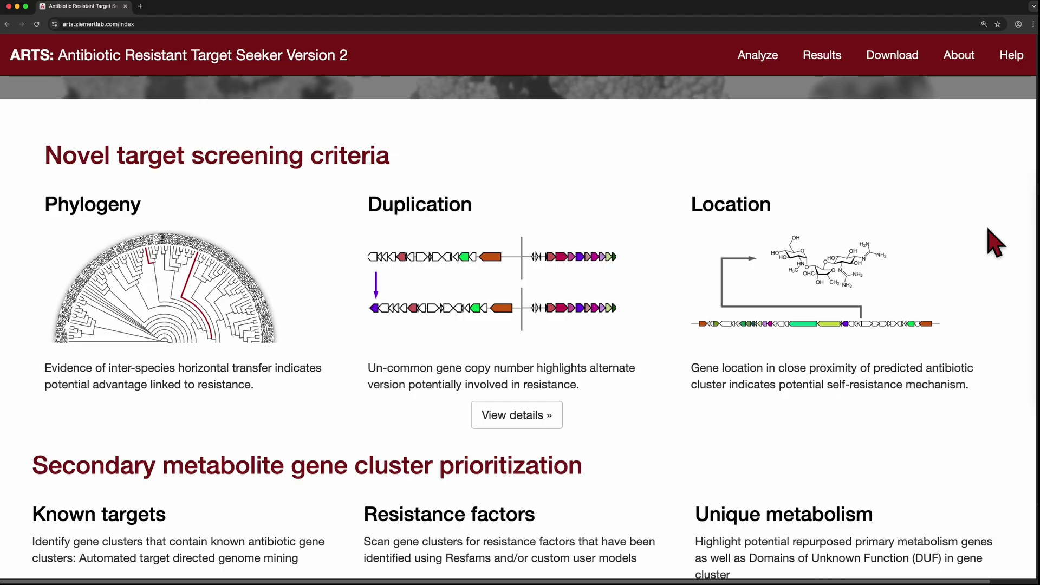
scroll(996, 243, "up", 3)
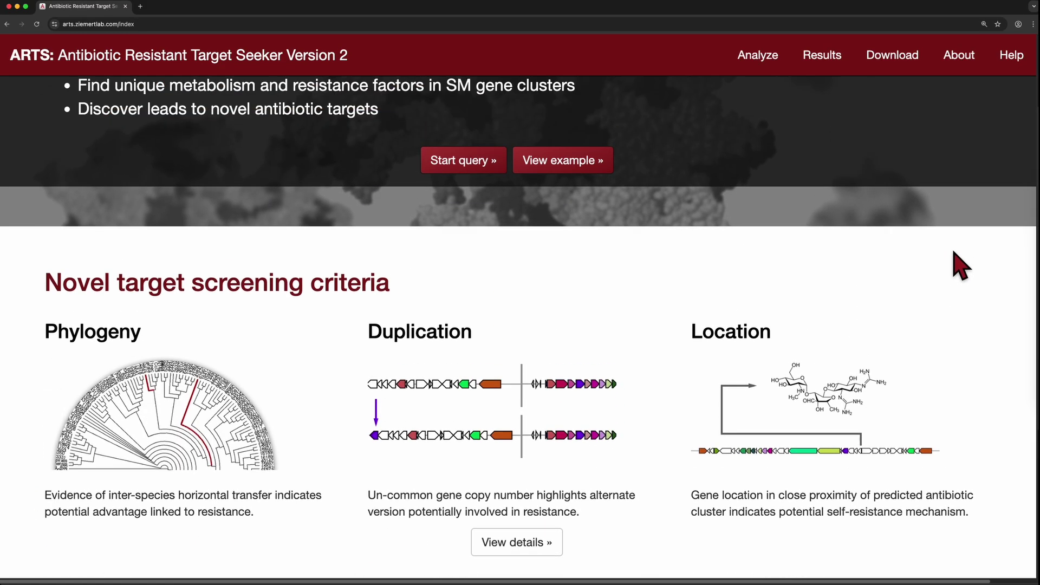
scroll(959, 267, "up", 3)
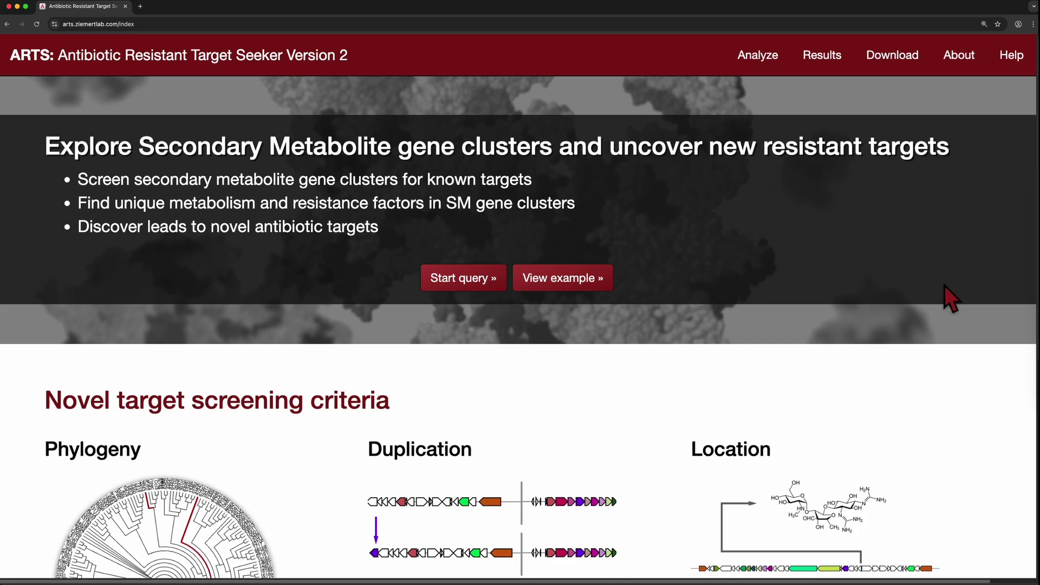
scroll(943, 285, "up", 1)
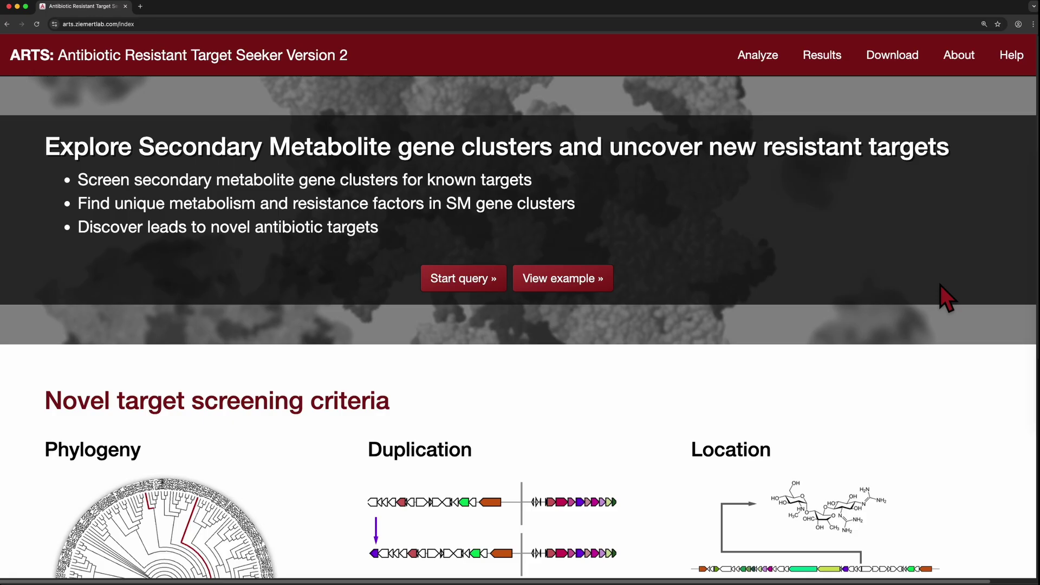
left_click(479, 281)
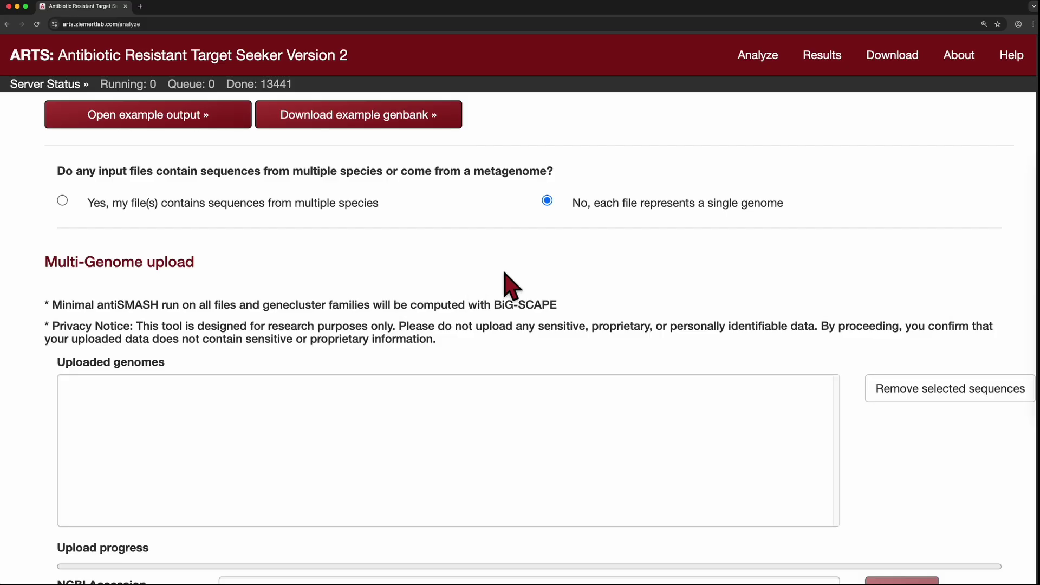
Upload the genome file Salinispora pacifica CNR114.gbff as a sequence for the multi-genome analysis
scroll(957, 290, "down", 5)
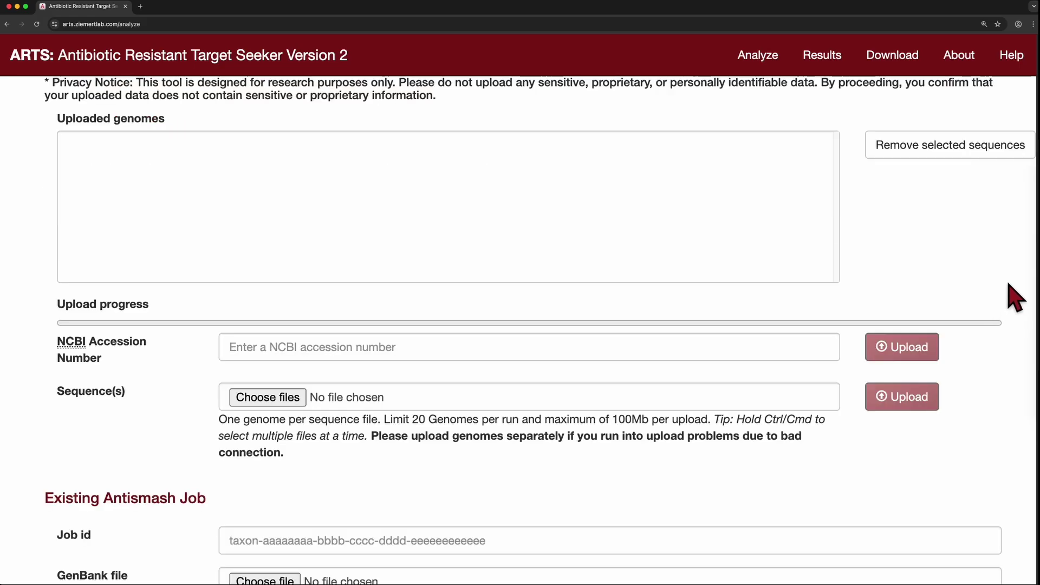
left_click(278, 400)
left_click(634, 243)
left_click(662, 371)
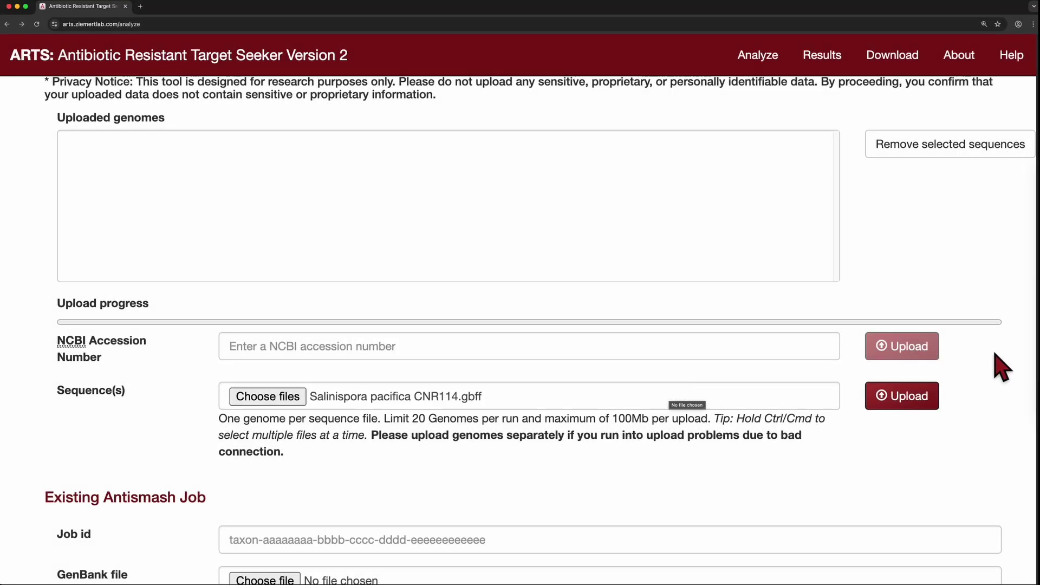
left_click(916, 396)
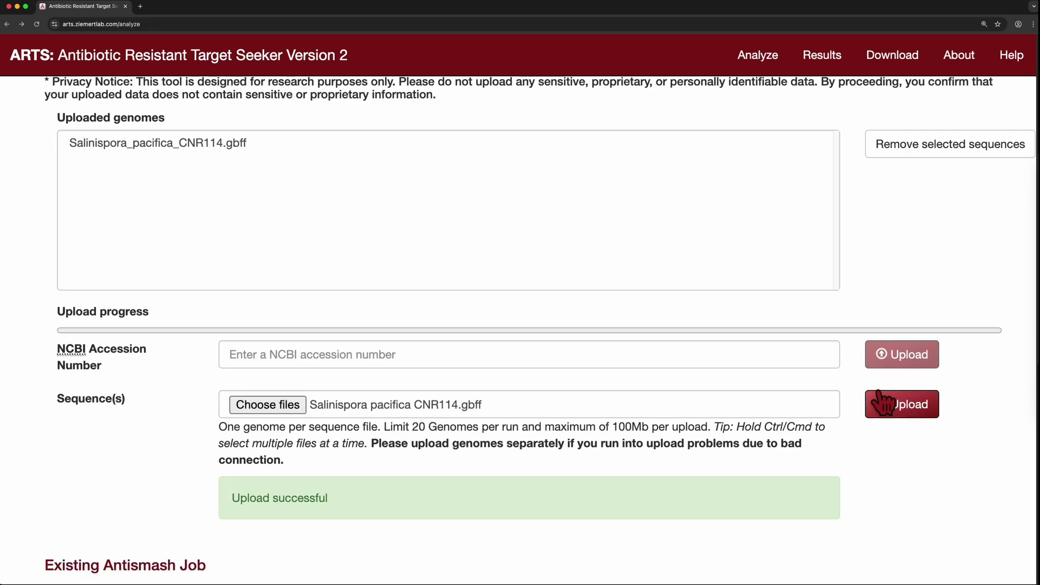
Add the genome file Salinispora pacifica DSM 45544.gbff to the uploaded genomes
left_click(278, 405)
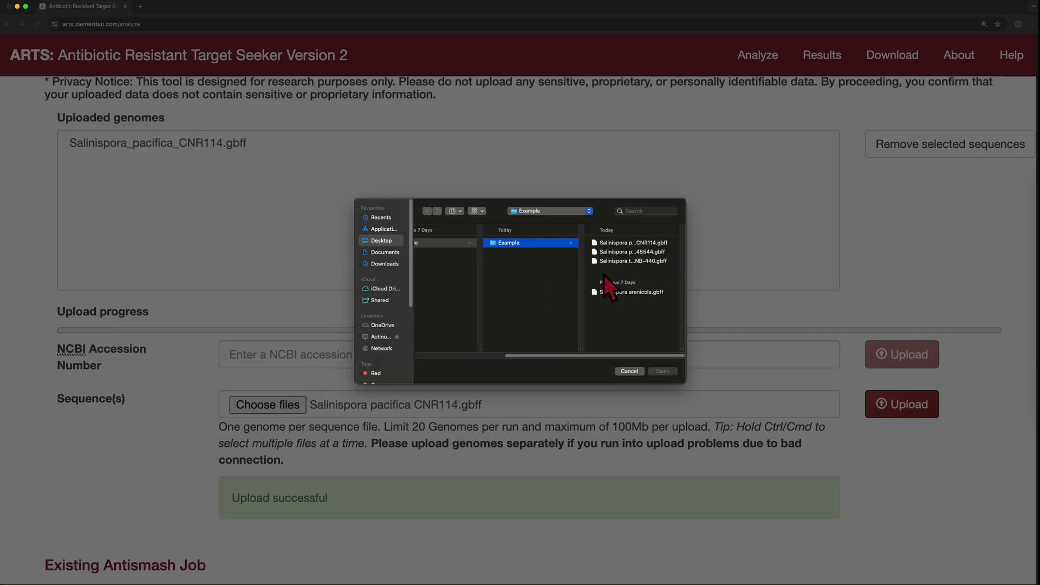
left_click(645, 252)
left_click(663, 372)
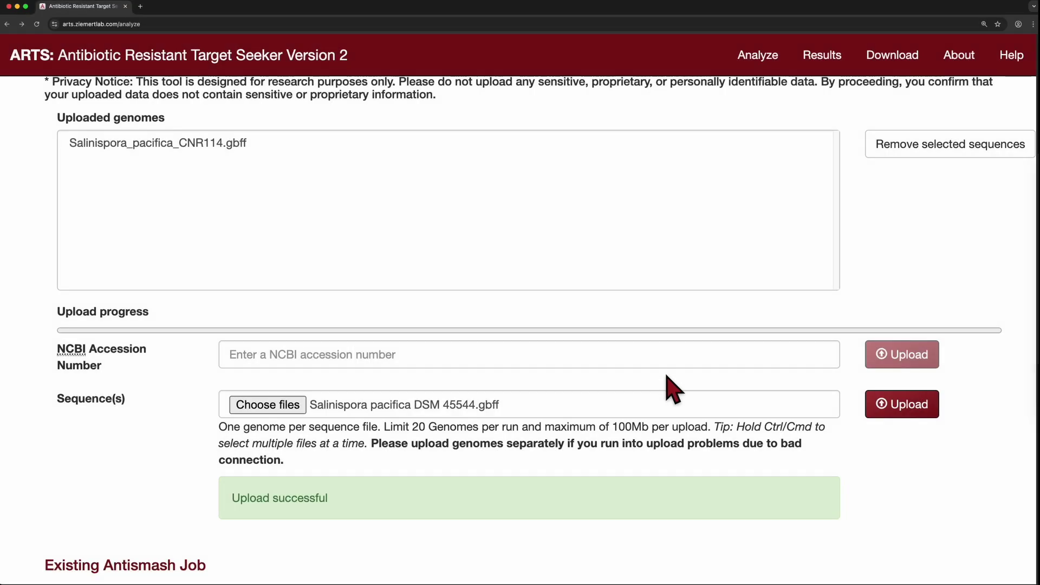
left_click(904, 404)
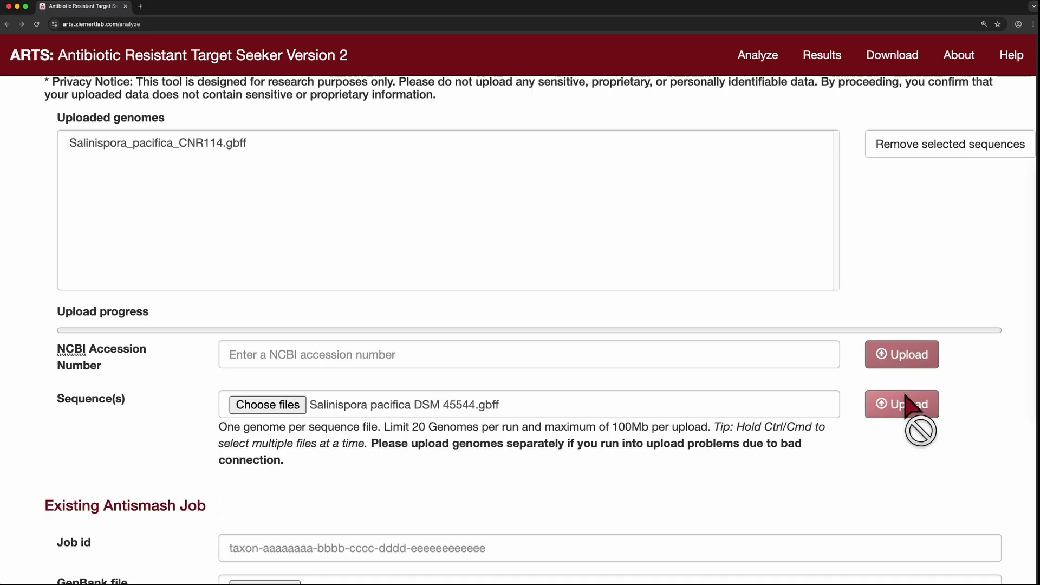
Add the genome file Salinispora tropica CNB-440.gbff to the uploaded genomes
left_click(290, 407)
left_click(664, 262)
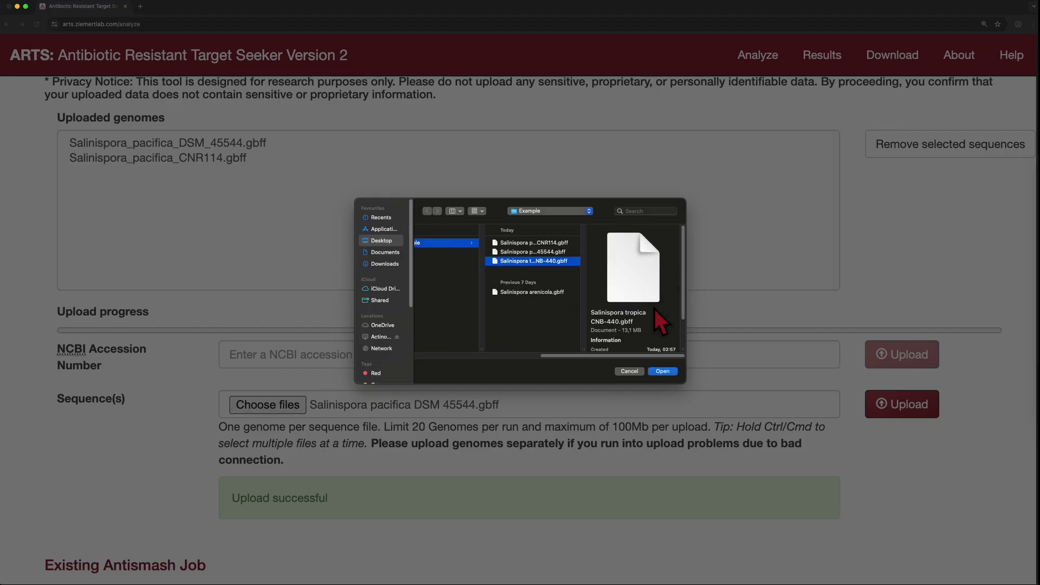
left_click(663, 372)
left_click(907, 406)
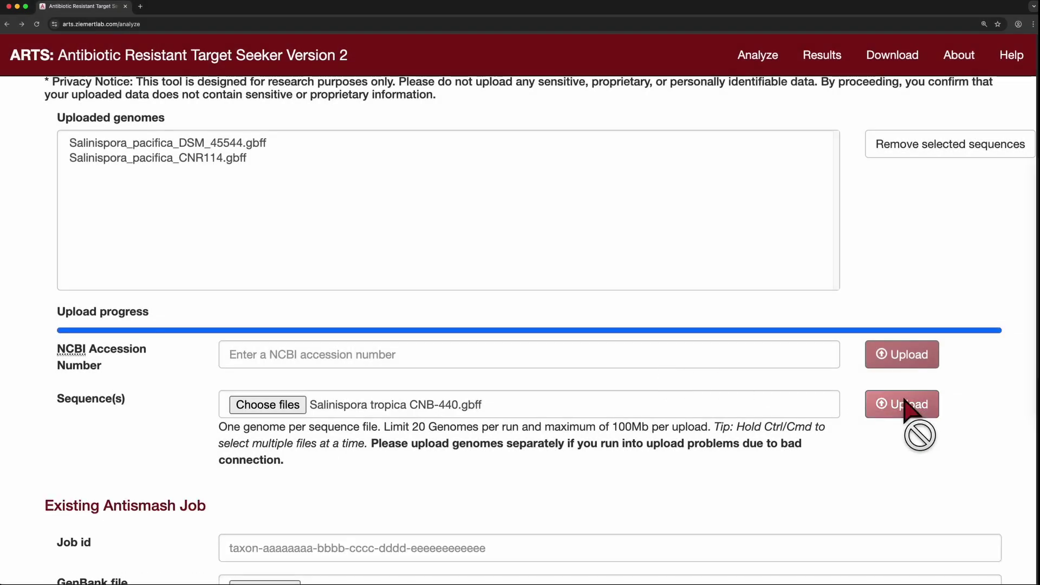
Add the genome file Salinispora arenicola.gbff to the uploaded genomes
left_click(415, 395)
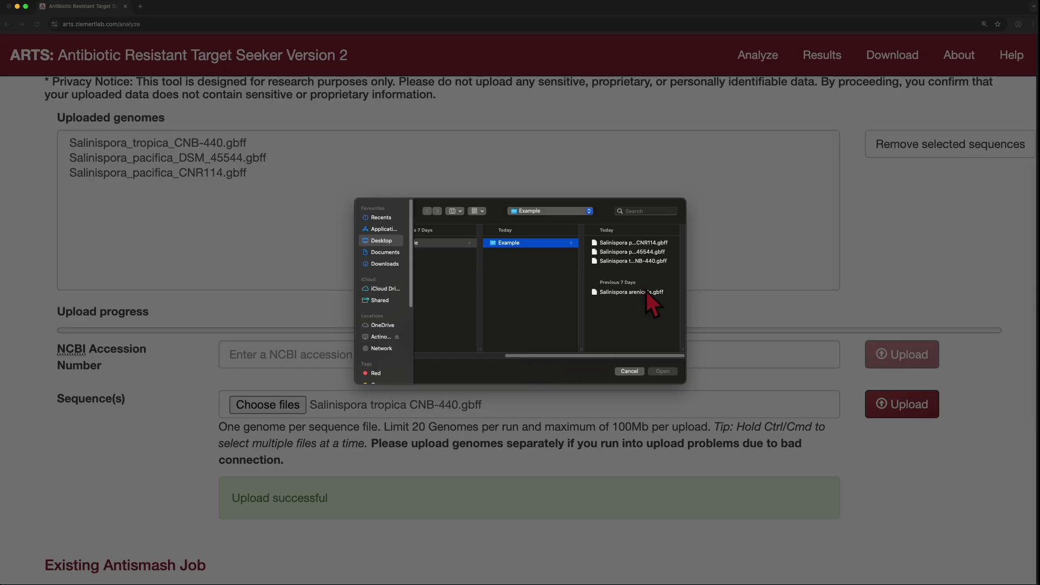
left_click(646, 291)
left_click(661, 373)
left_click(911, 406)
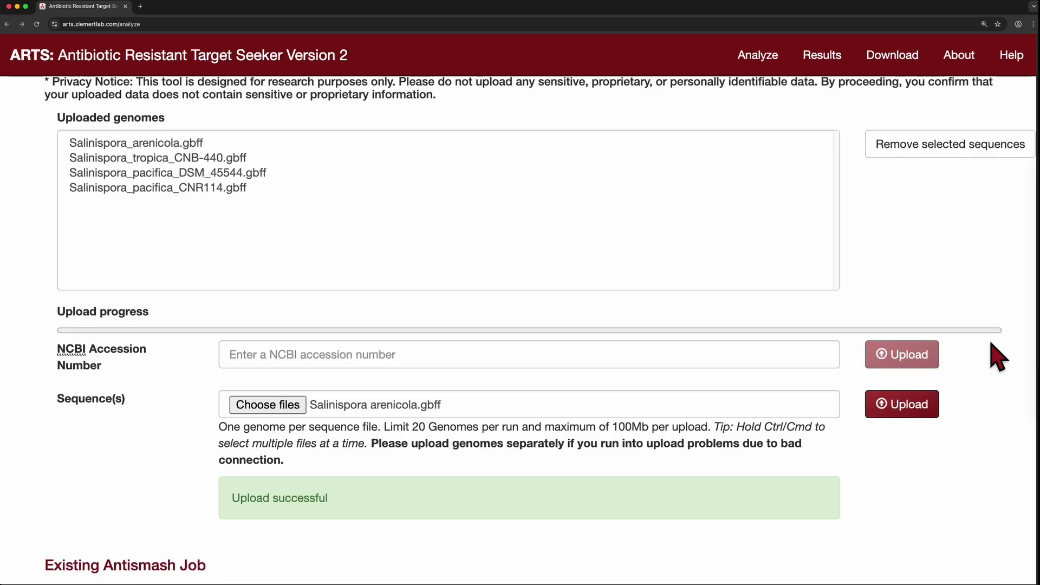
Enter "tutorial video 1" as the job title and fill in the contact e-mail in the general settings
scroll(992, 353, "down", 5)
scroll(996, 355, "down", 3)
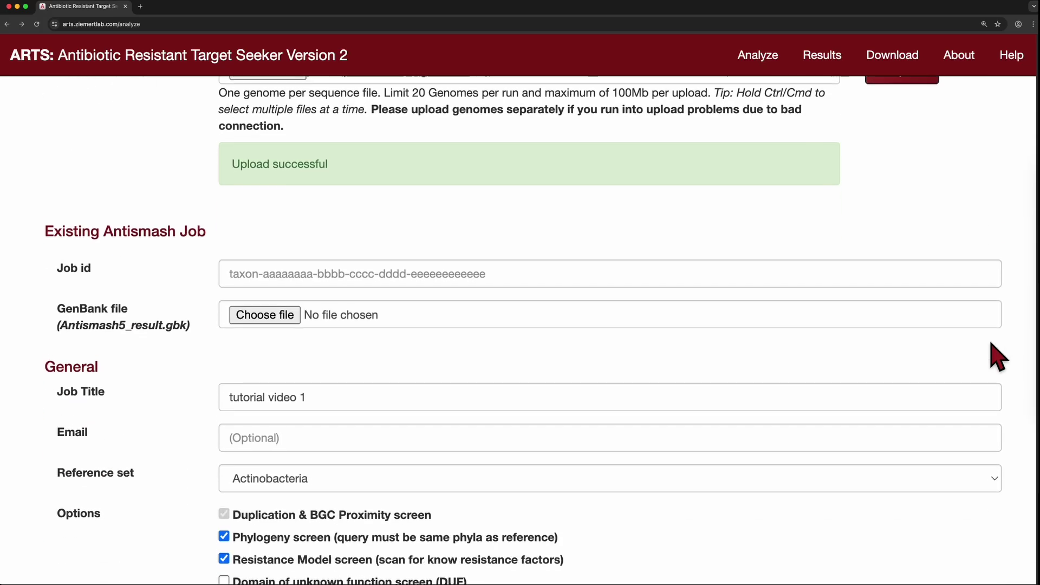
scroll(1027, 366, "down", 1)
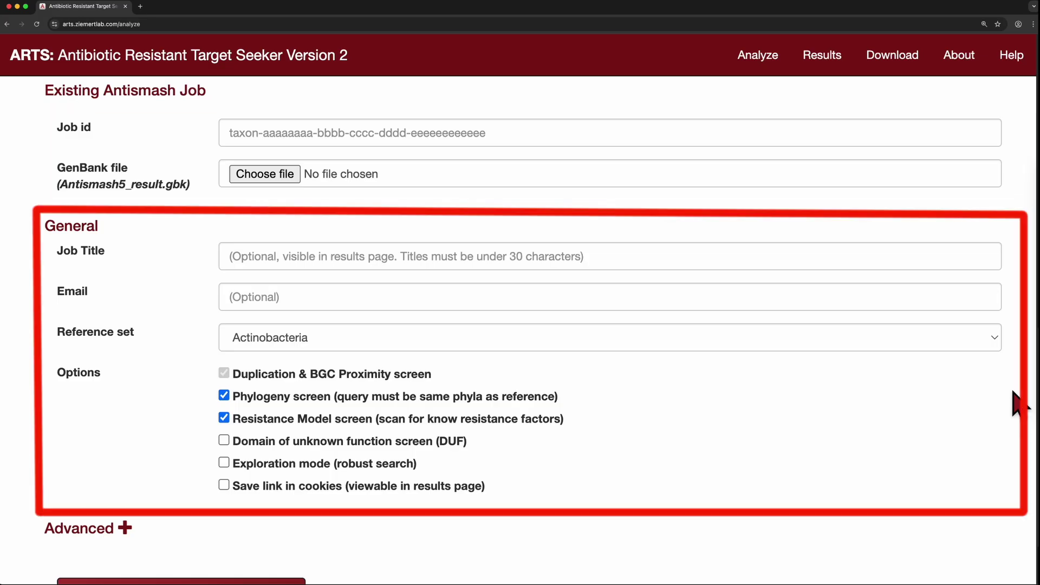
left_click(530, 258)
type("tutorial video 1")
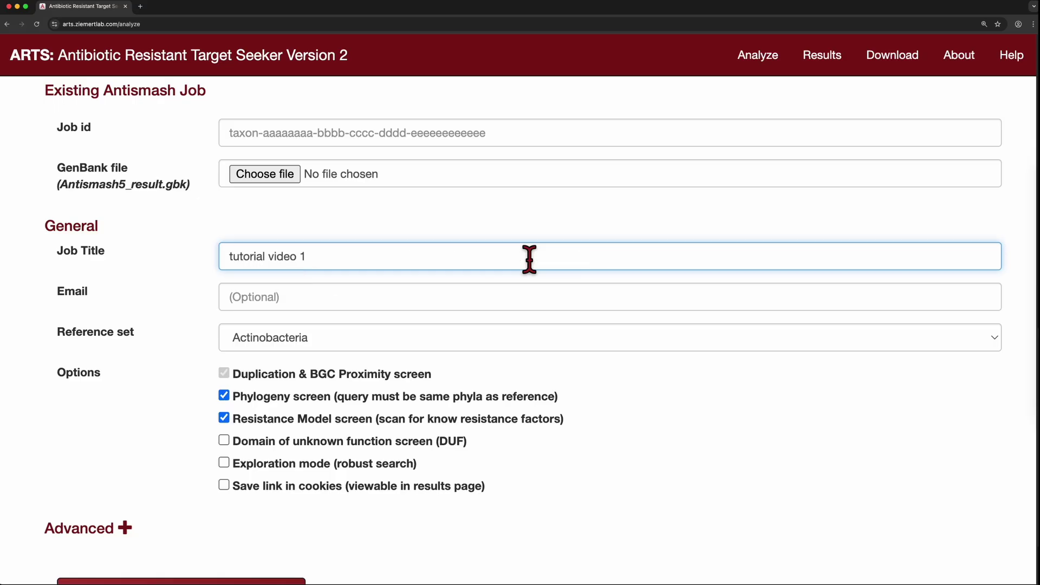
left_click(539, 298)
type("exampl")
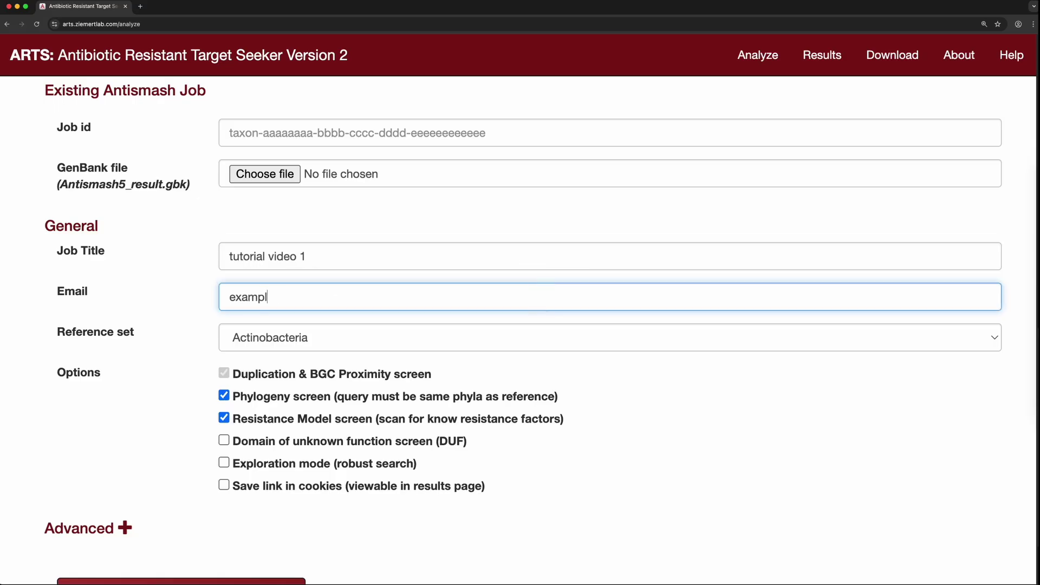
type("e@mail.com")
left_click(821, 430)
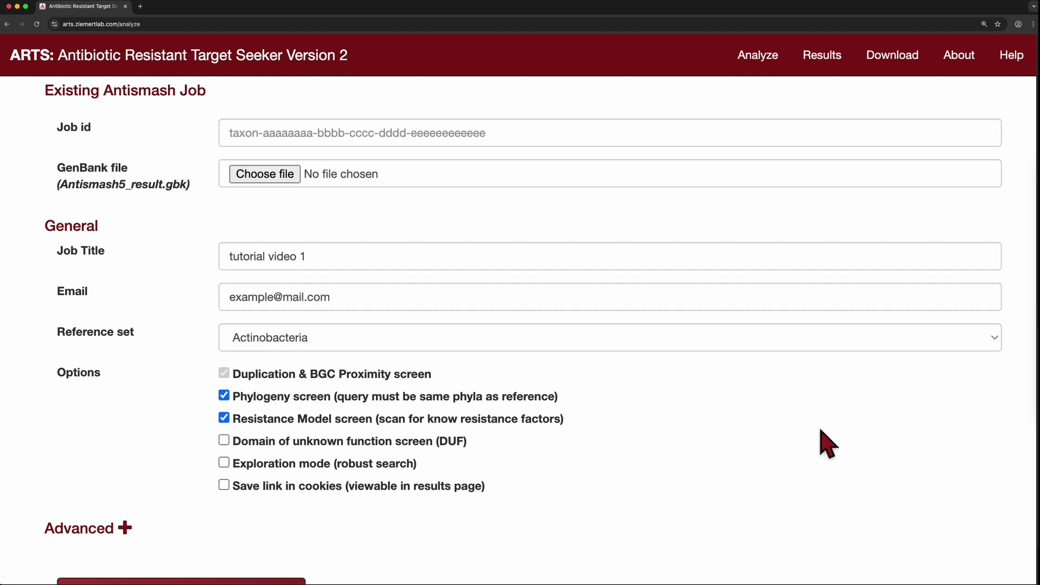
Look through the available reference sets and choose Actinobacteria for the job
left_click(786, 339)
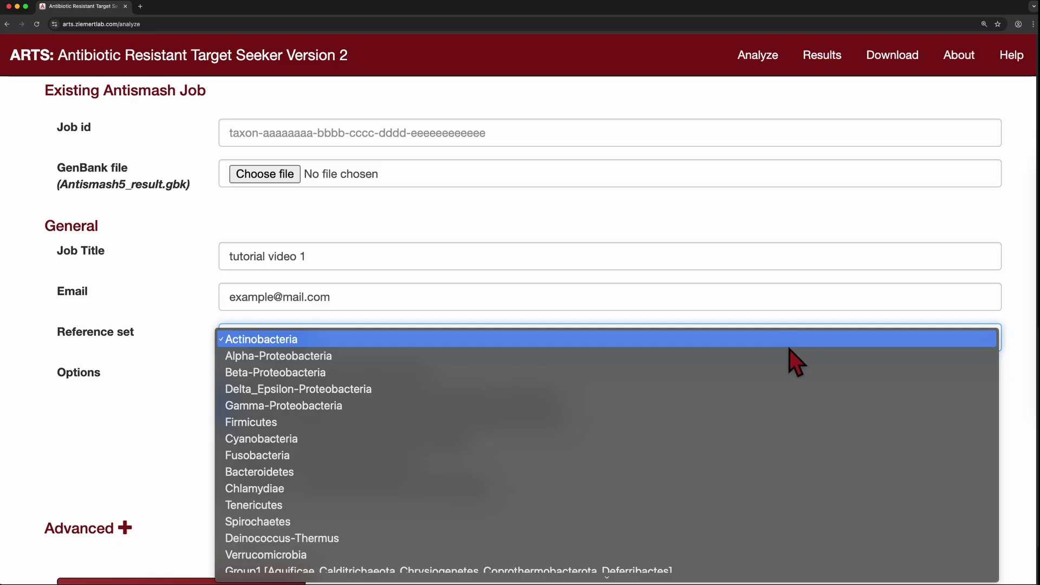
scroll(792, 352, "down", 1)
scroll(797, 368, "down", 2)
scroll(802, 374, "down", 1)
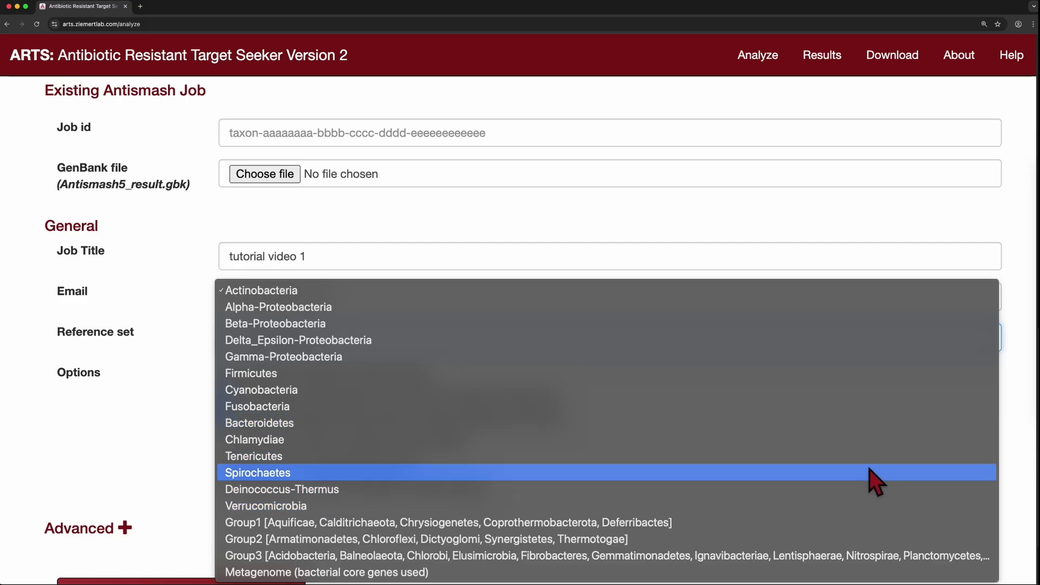
left_click(960, 291)
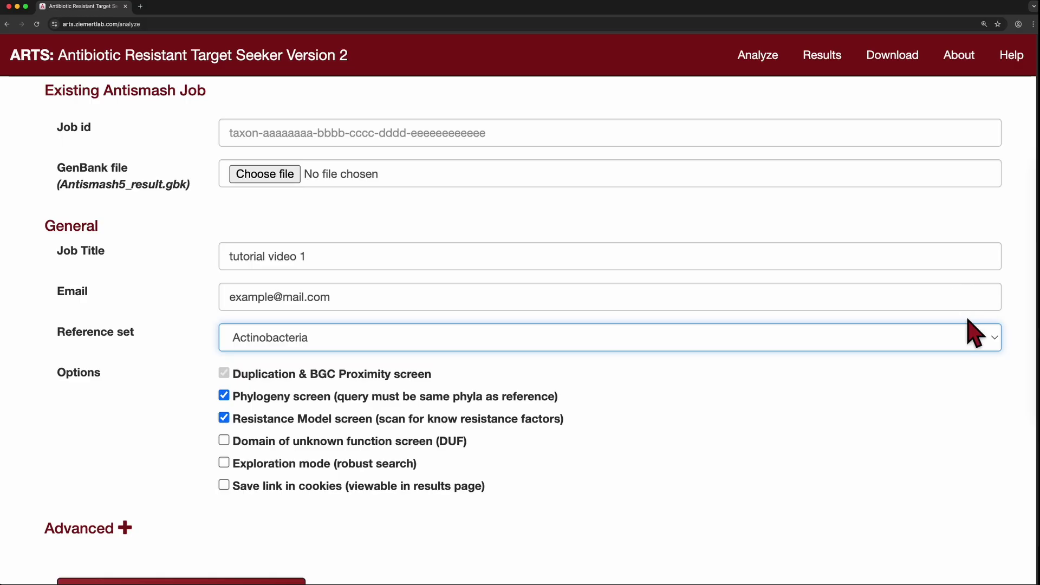
Switch the Phylogeny screen and Resistance Model screen options off and on again
scroll(974, 402, "down", 2)
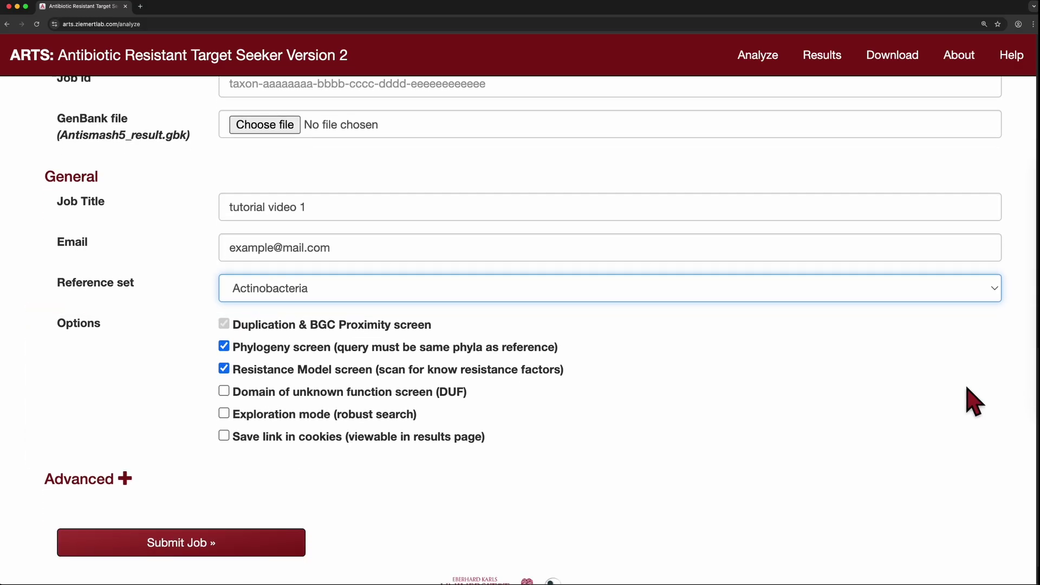
left_click(225, 348)
left_click(224, 348)
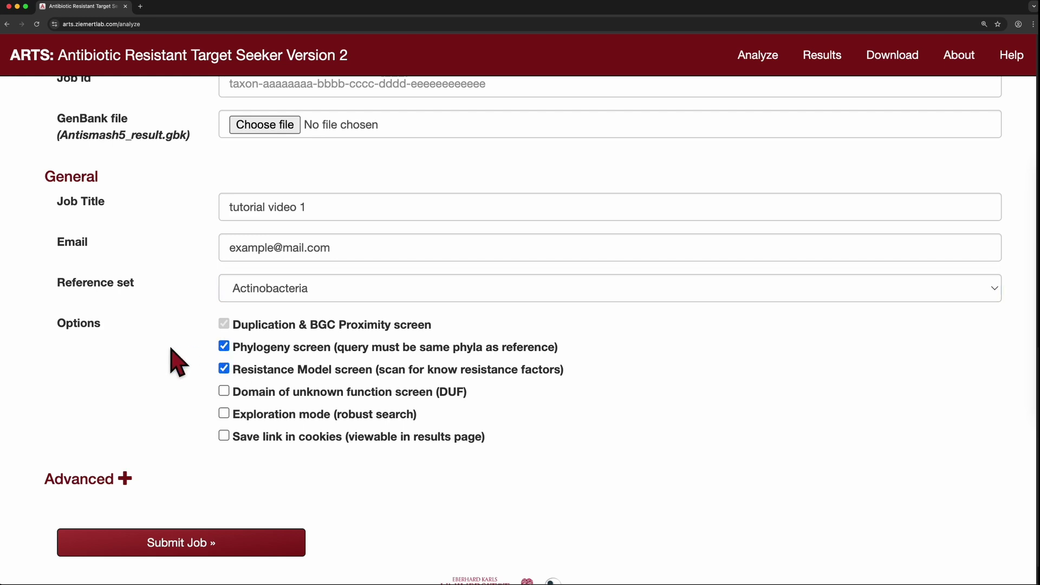
left_click(225, 370)
left_click(224, 369)
Expand the advanced settings, keep the Trusted Cutoff (TC) HMM search mode, and submit the job
scroll(872, 386, "down", 2)
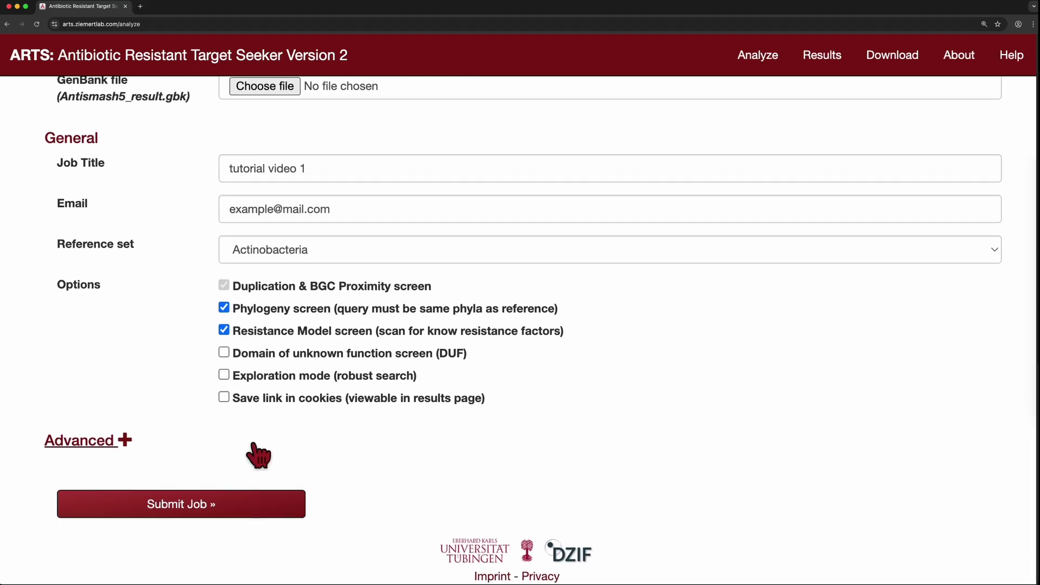
left_click(138, 442)
scroll(997, 374, "down", 3)
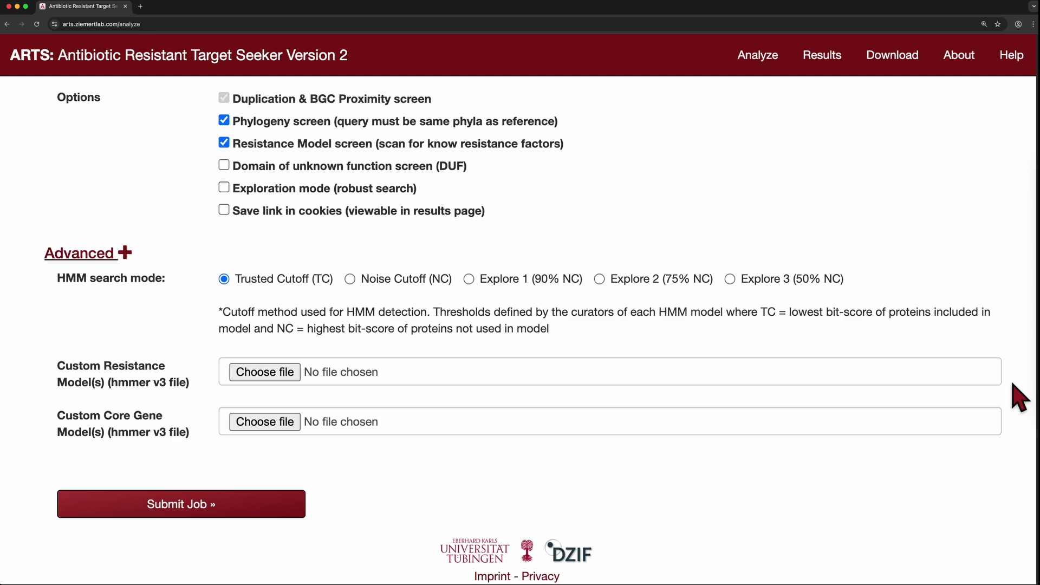
left_click(223, 505)
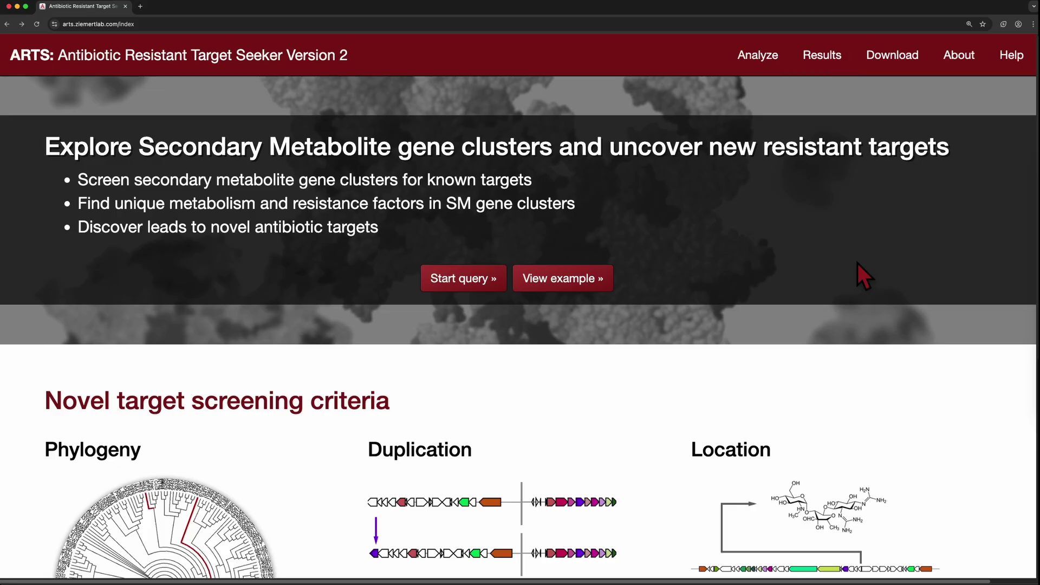
Open the results report of the job Salinispora_dataset
left_click(826, 62)
left_click(477, 119)
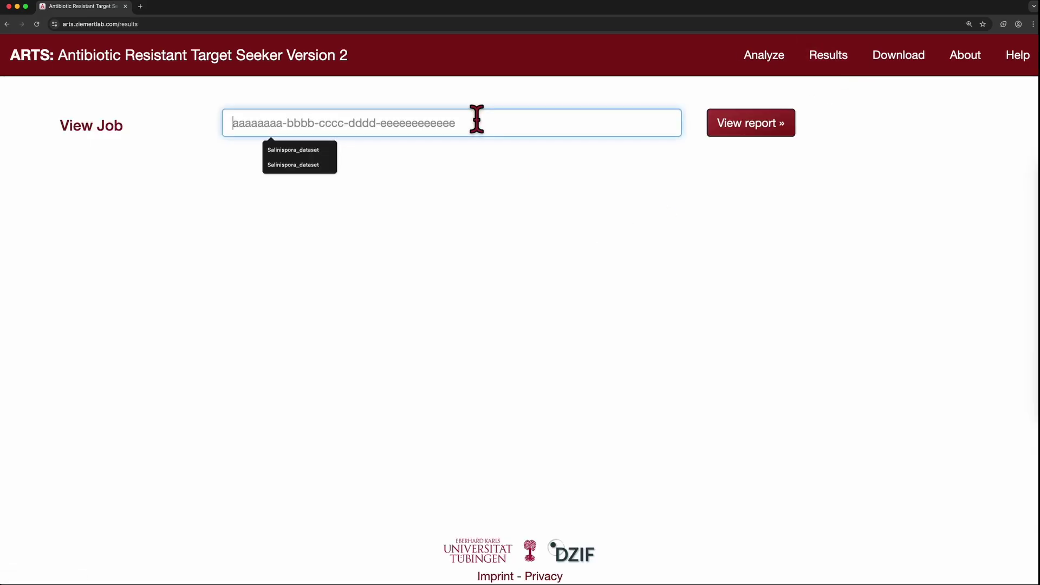
type("Salinispora_dataset")
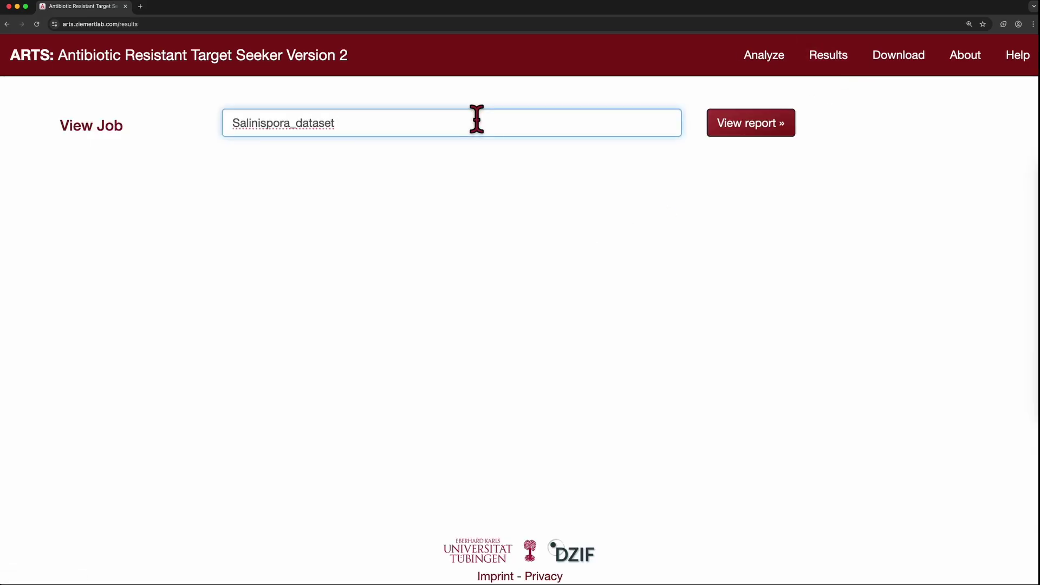
left_click(758, 129)
Open the individual report of the Salinispora_tropica_CNB-440 genome and sort its core gene table by duplication (D), hits first
scroll(765, 140, "down", 2)
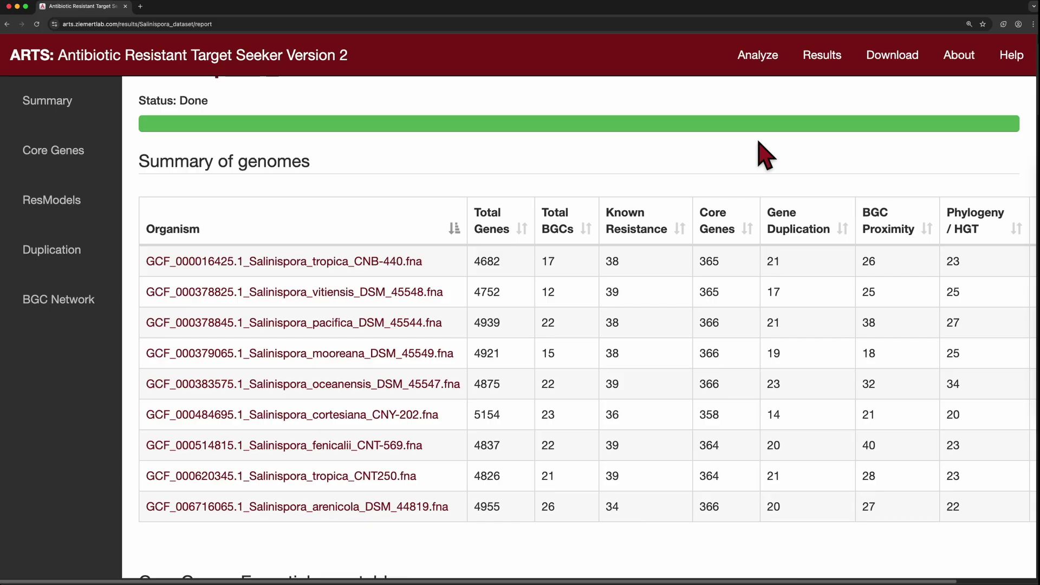
left_click(370, 261)
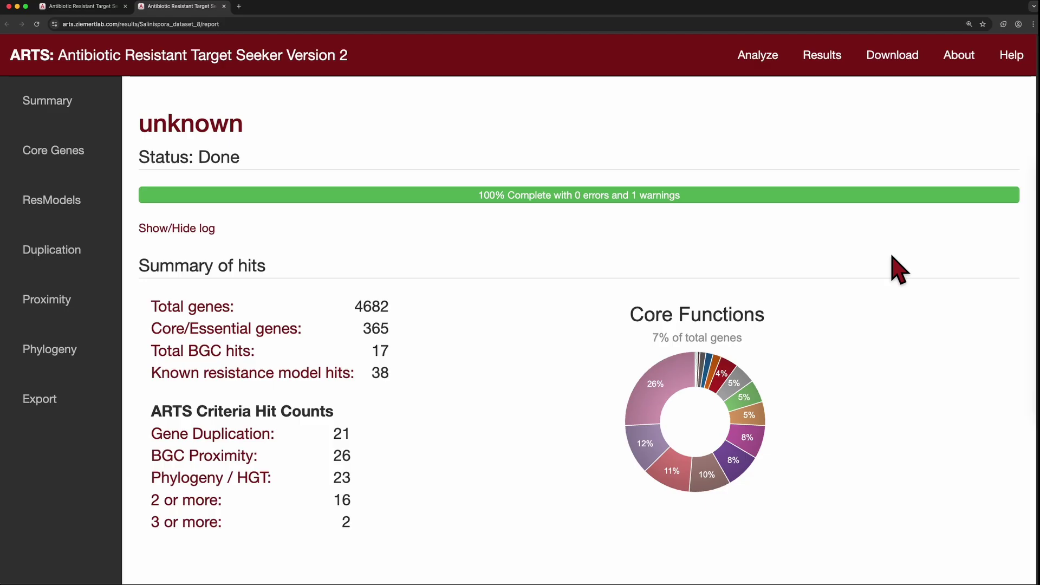
scroll(900, 271, "down", 10)
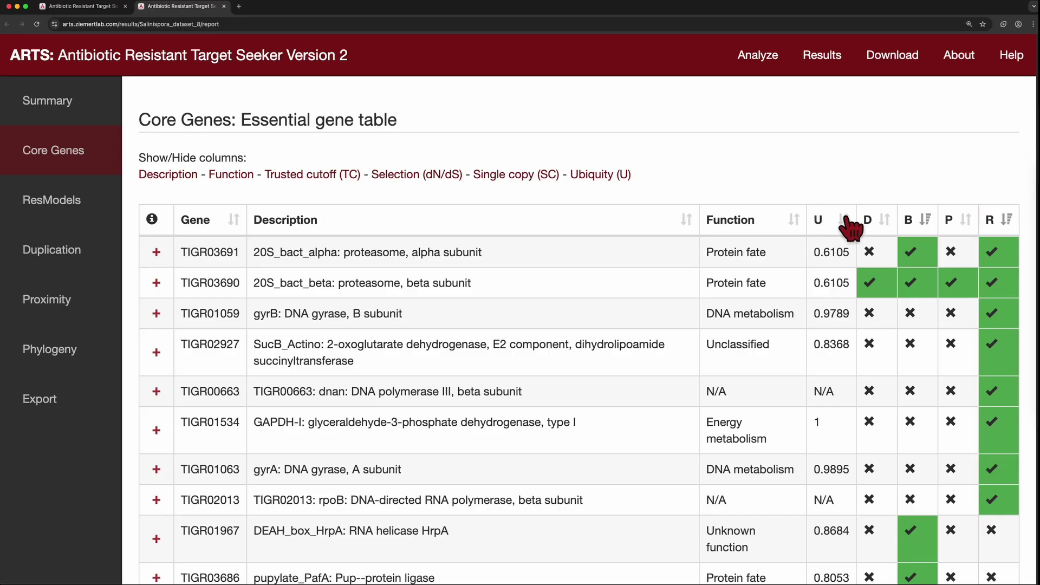
left_click(889, 222)
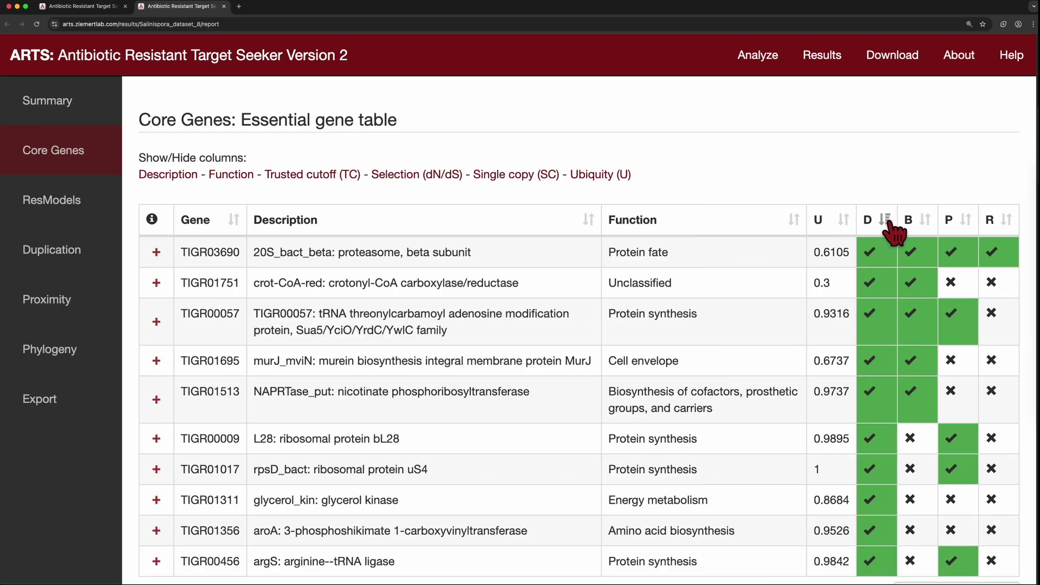
Sort the core gene table by BGC proximity (B) and then by phylogeny (P), hits first
left_click(927, 222)
left_click(926, 222)
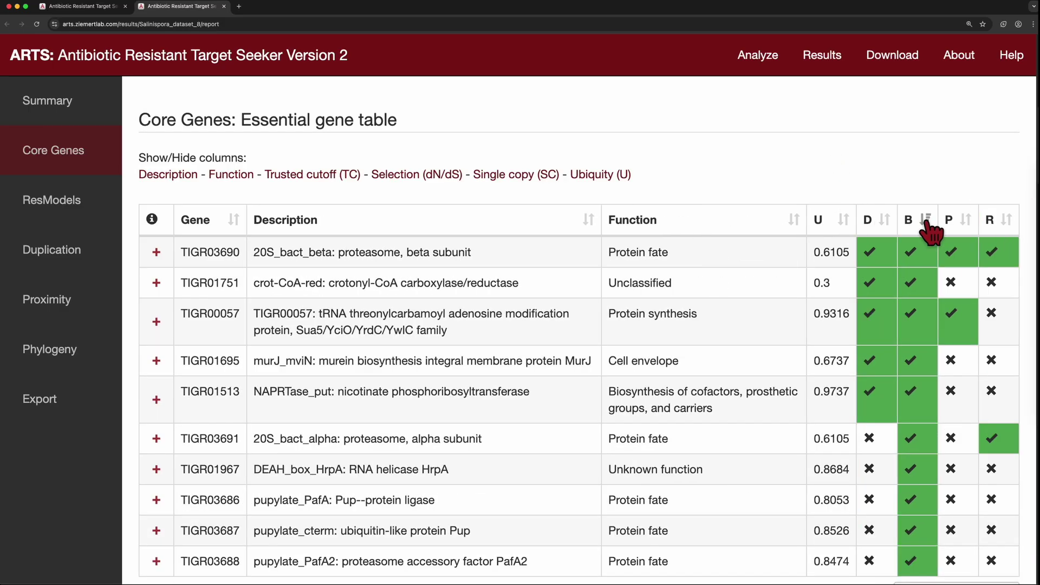
left_click(966, 221)
left_click(966, 220)
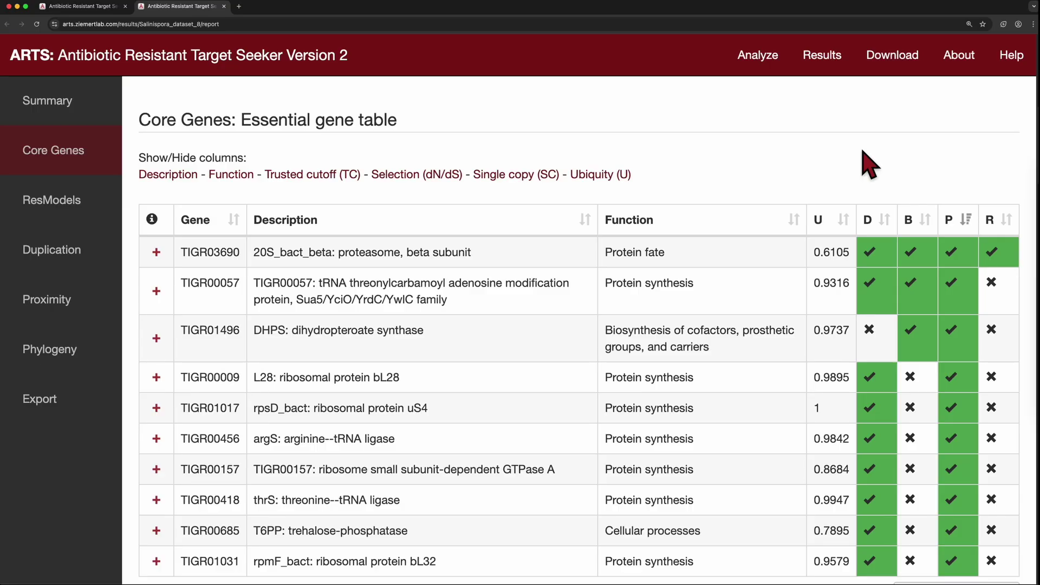
Expand the core gene TIGR03690 and inspect its T2PKS cluster 1_6 in the proximity table, collapsing the cluster's details when done
left_click(156, 252)
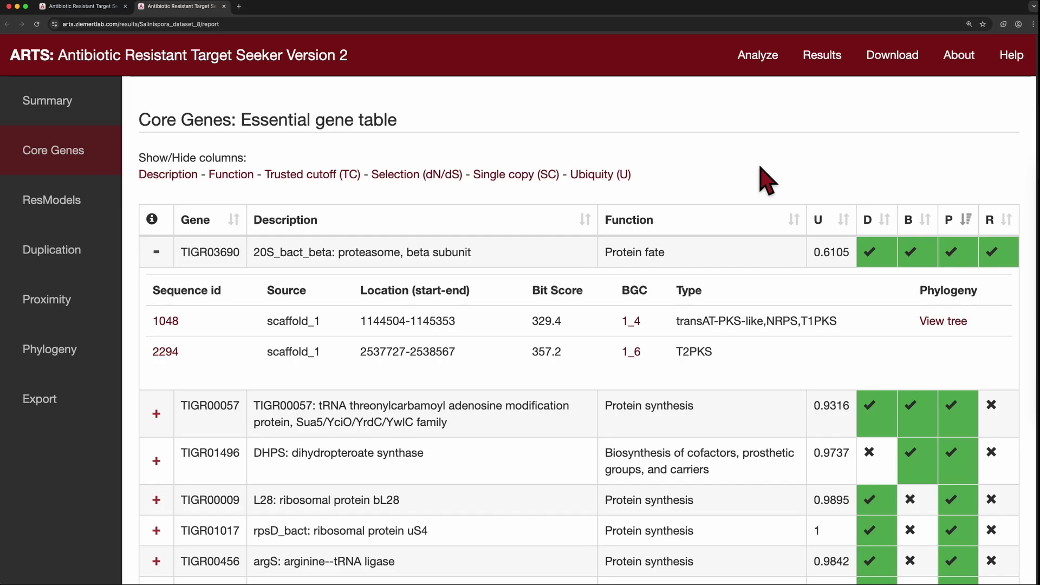
left_click(631, 352)
scroll(634, 369, "down", 5)
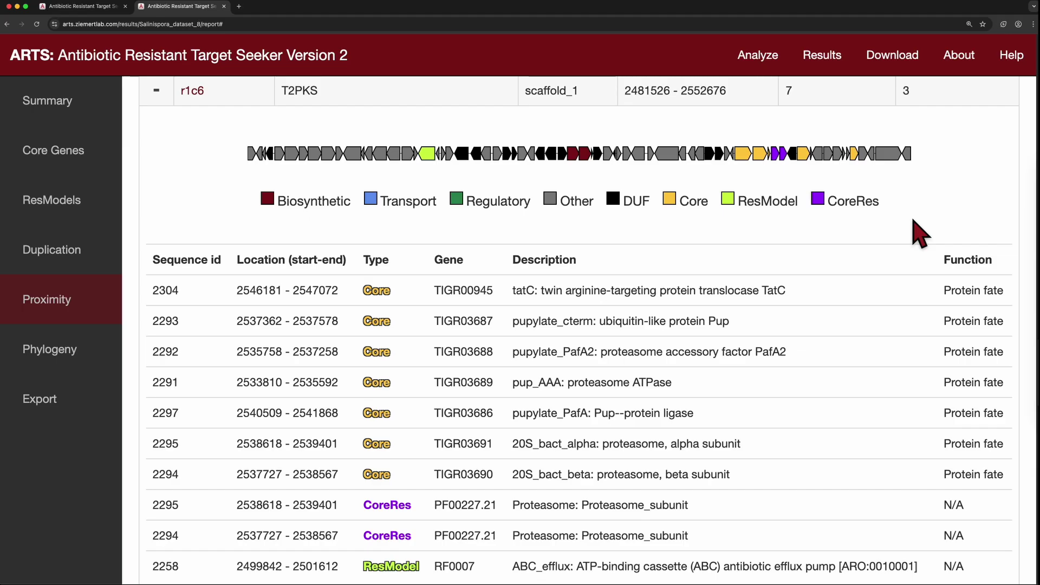
left_click(157, 91)
scroll(701, 267, "up", 20)
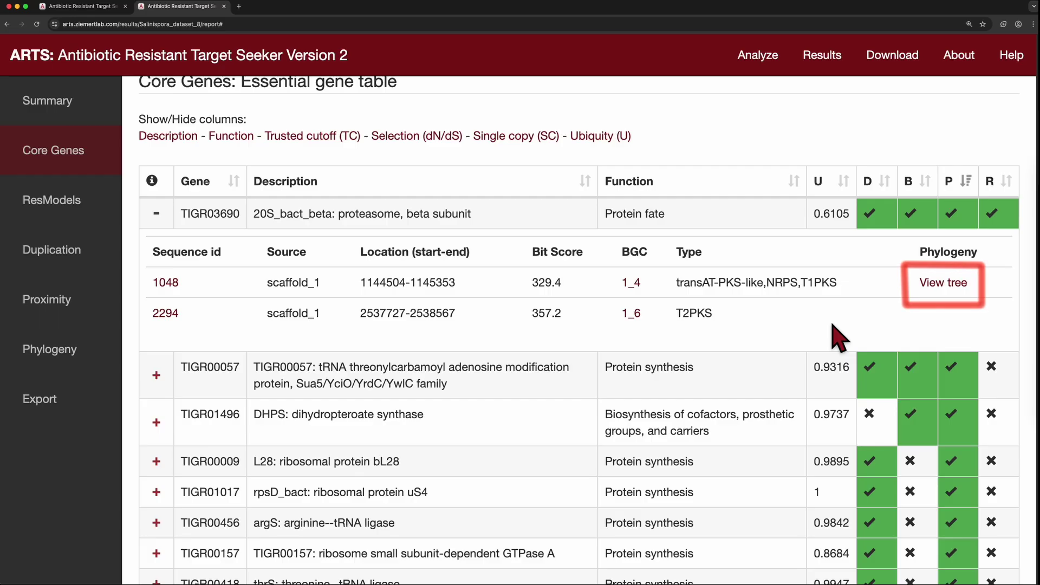
Open the phylogeny of the 20S_bact_beta gene and examine the zoomed-out species tree down to the highlighted query genome
left_click(943, 283)
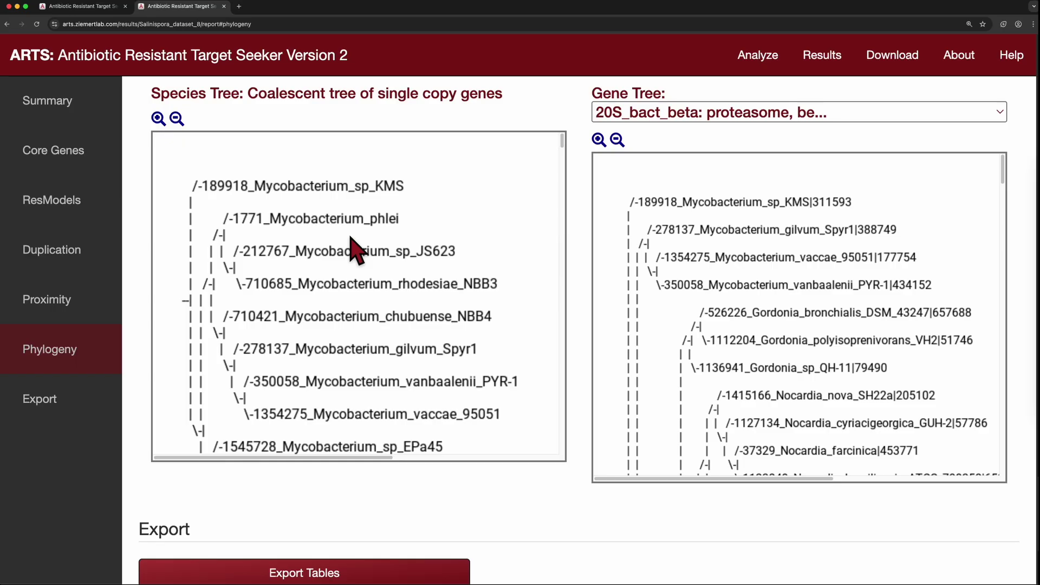
scroll(287, 200, "down", 1)
left_click(176, 119)
left_click(176, 119)
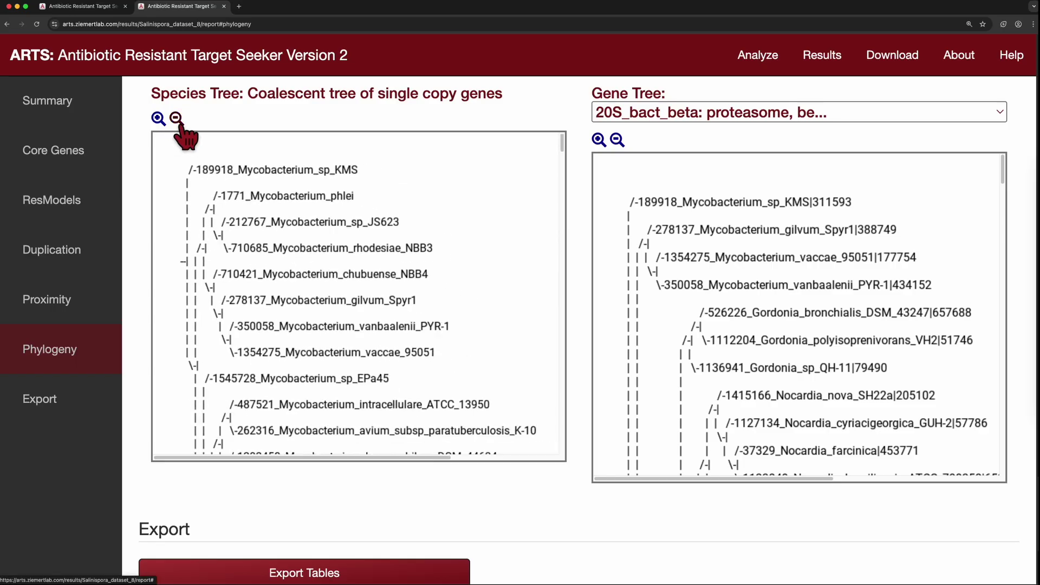
left_click(176, 119)
left_click(176, 119)
scroll(376, 239, "down", 10)
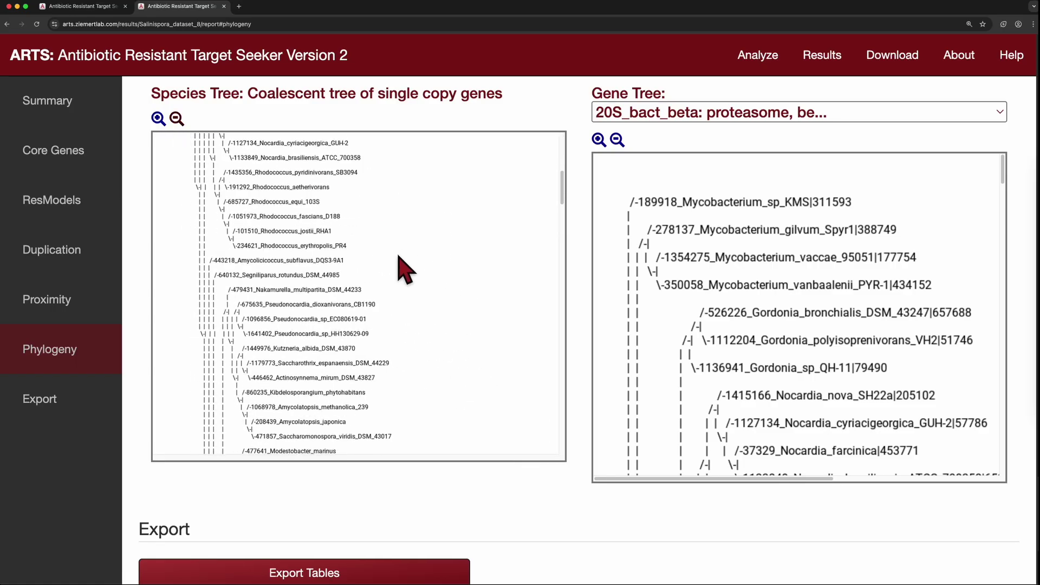
scroll(428, 281, "down", 10)
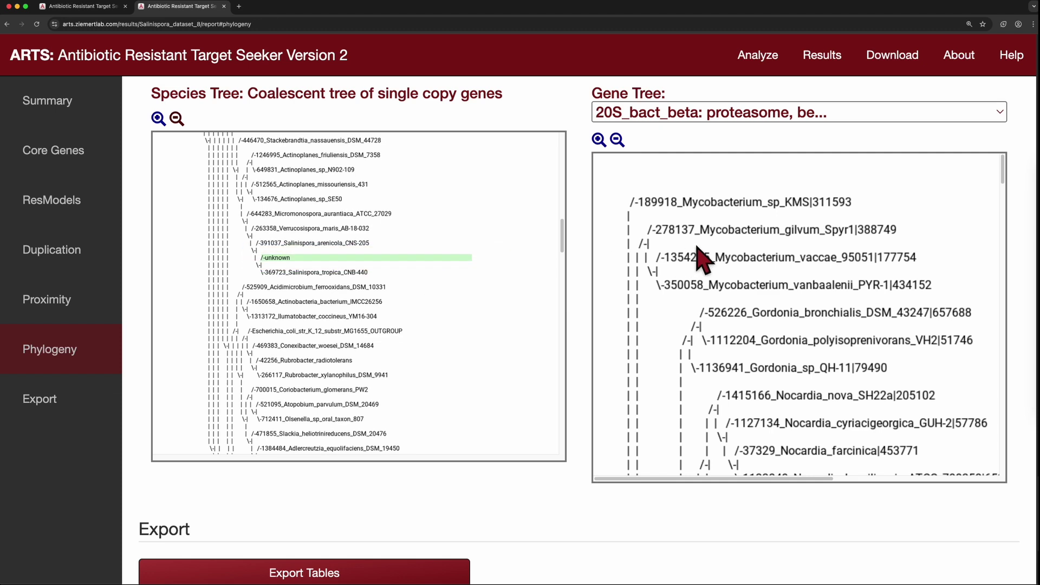
Zoom out the 20S_bact_beta gene tree and examine its branches for comparison with the species tree
scroll(699, 255, "down", 2)
left_click(617, 140)
left_click(617, 140)
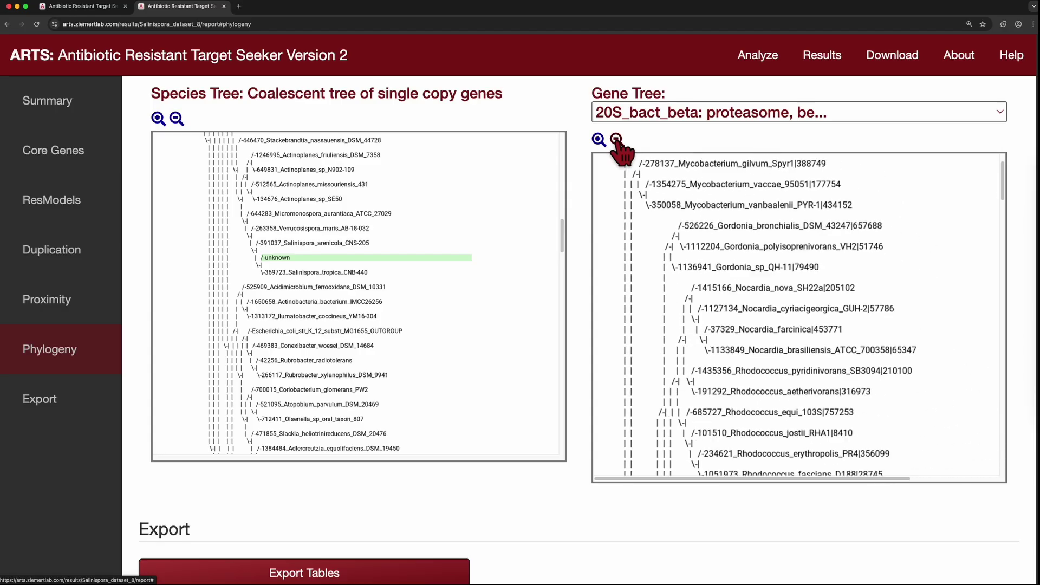
left_click(616, 140)
left_click(617, 140)
scroll(837, 301, "down", 1)
scroll(837, 301, "down", 10)
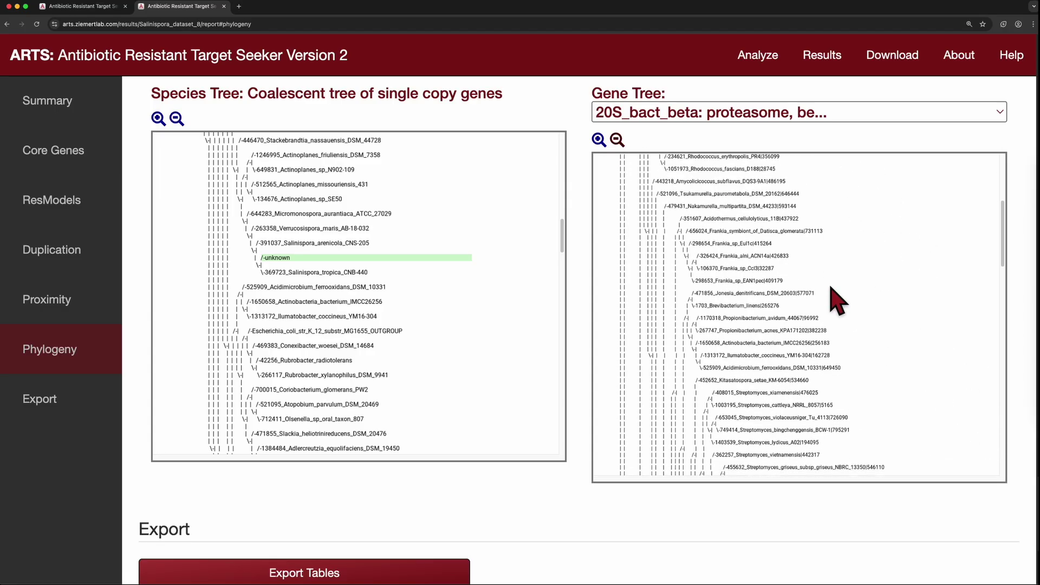
scroll(866, 309, "down", 3)
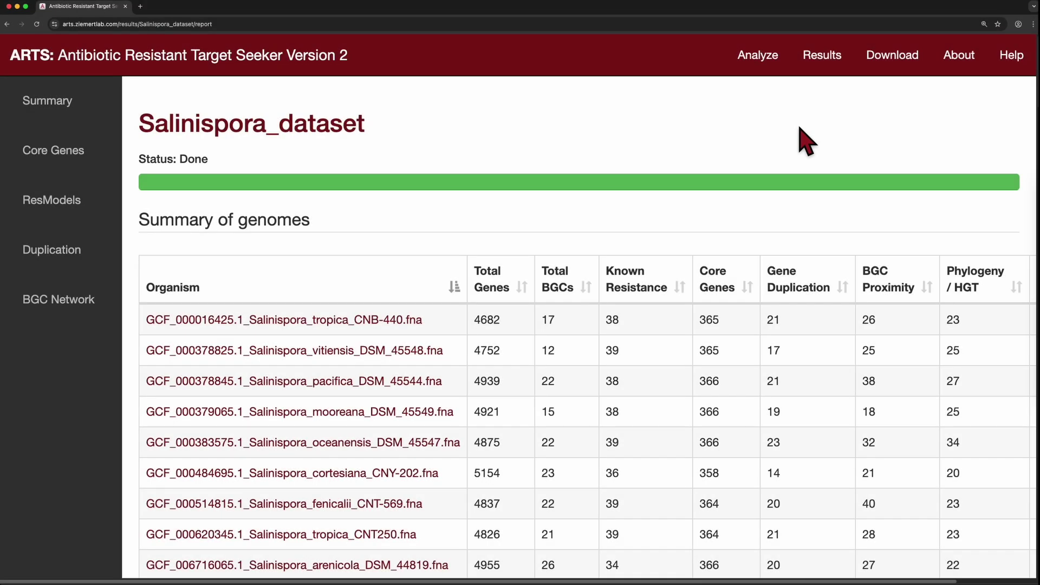
Filter the core gene table of the multi-genome Salinispora_dataset report by 20s
scroll(807, 142, "down", 10)
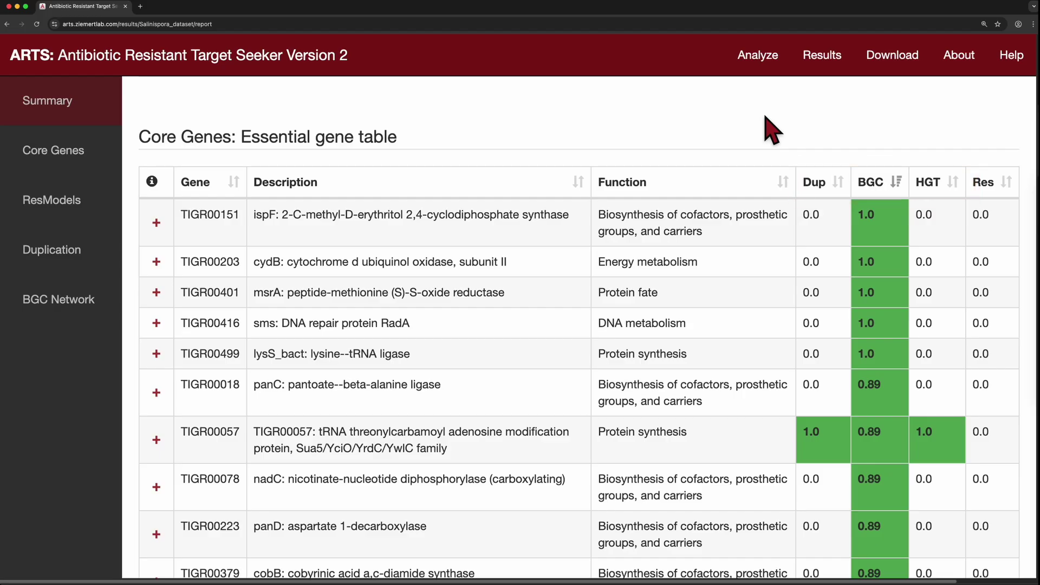
scroll(774, 145, "down", 3)
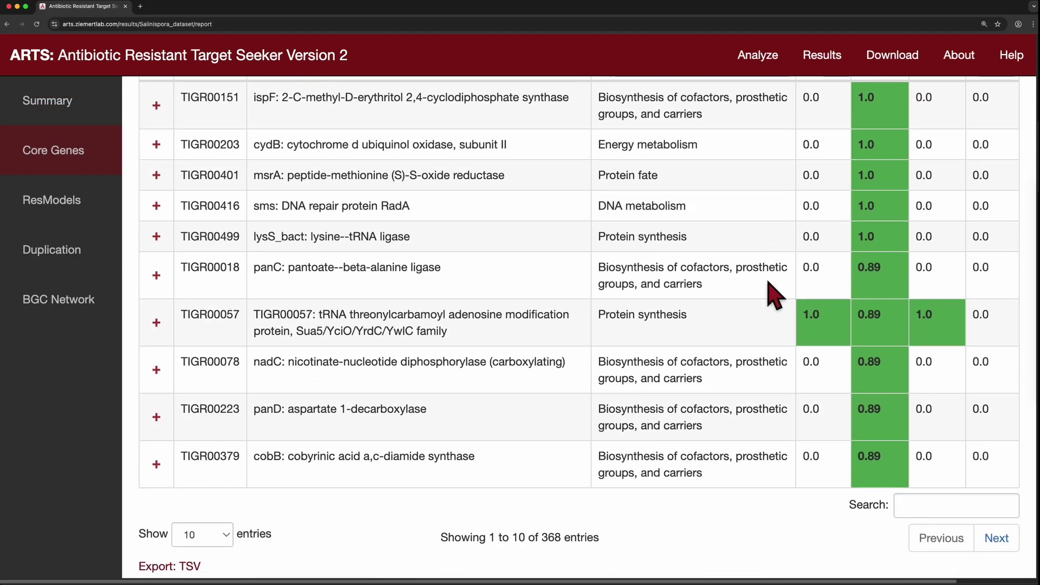
left_click(931, 505)
type("2")
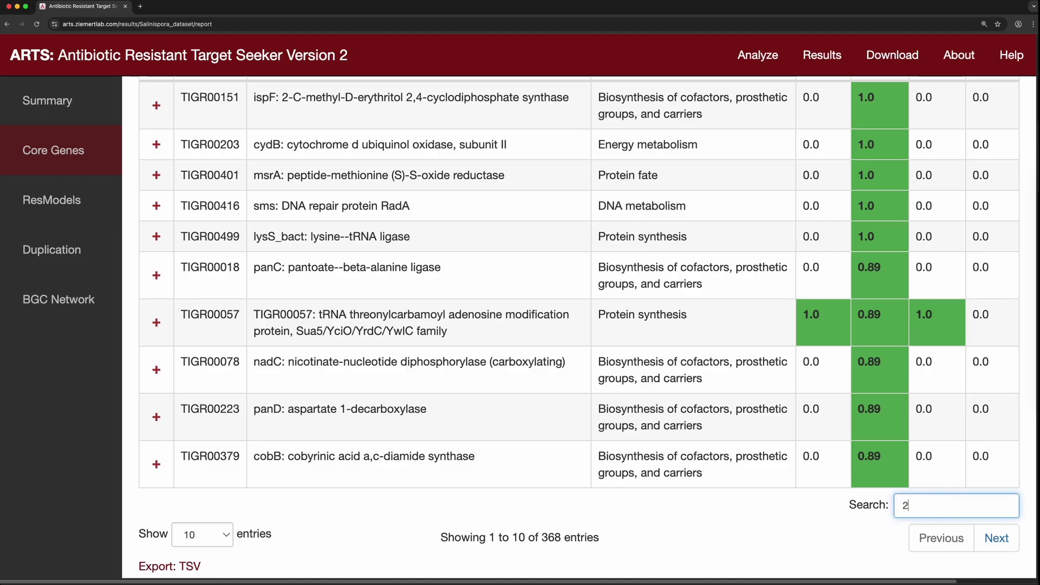
type("0s")
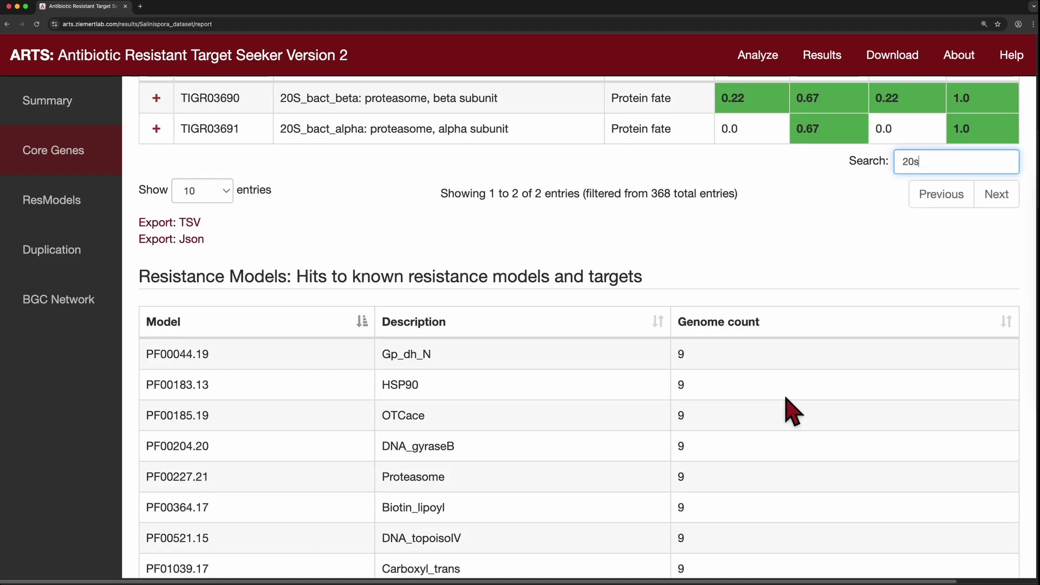
Expand the TIGR03690 proteasome beta subunit entry and review its BGCs, locations and criteria hits for each genome
scroll(792, 412, "up", 5)
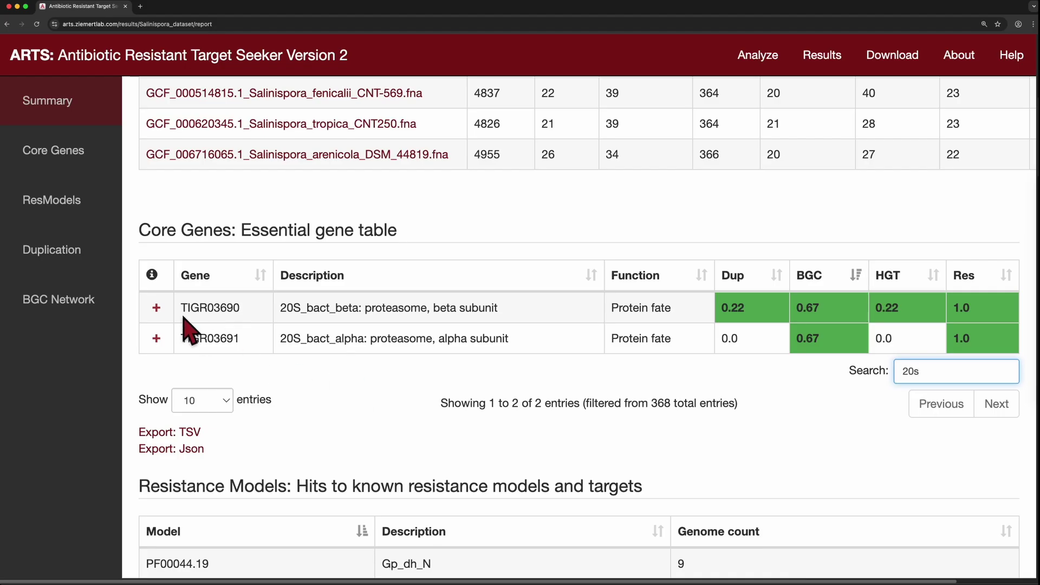
left_click(156, 308)
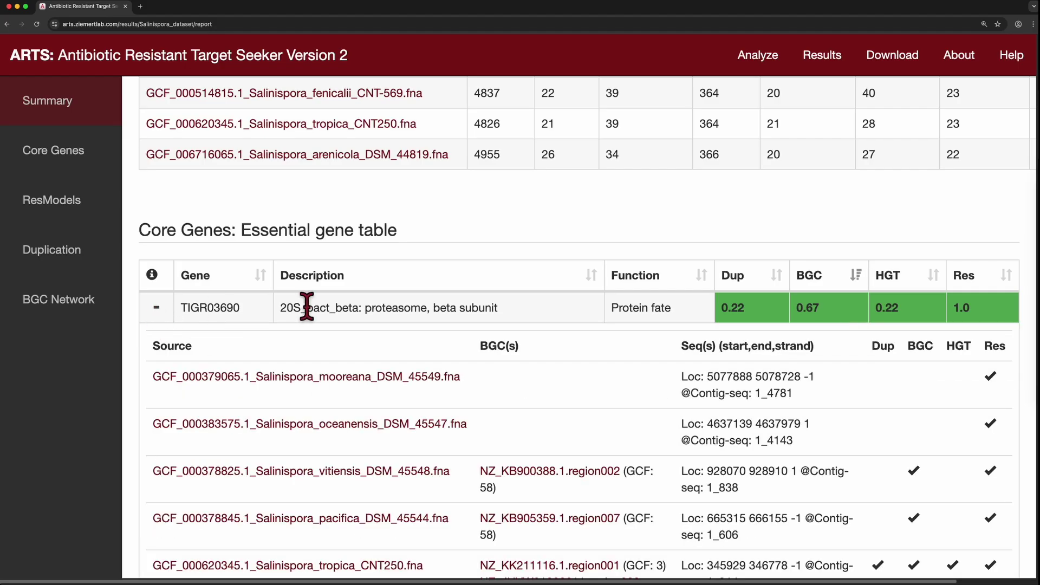
scroll(628, 336, "down", 4)
scroll(632, 306, "down", 2)
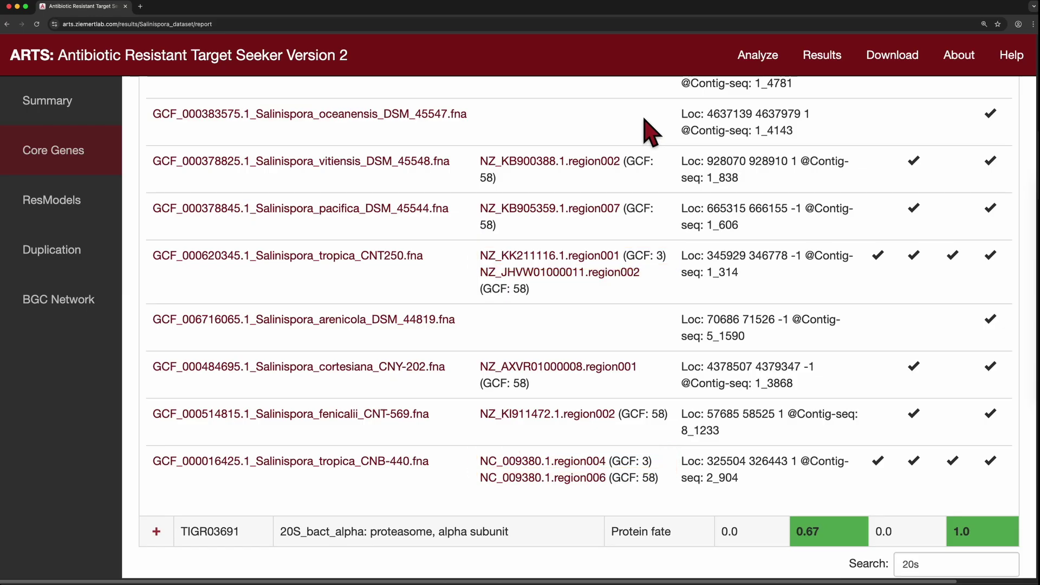
Sort the BGC networking table by BGC family in ascending order and expand family 3
scroll(615, 244, "down", 12)
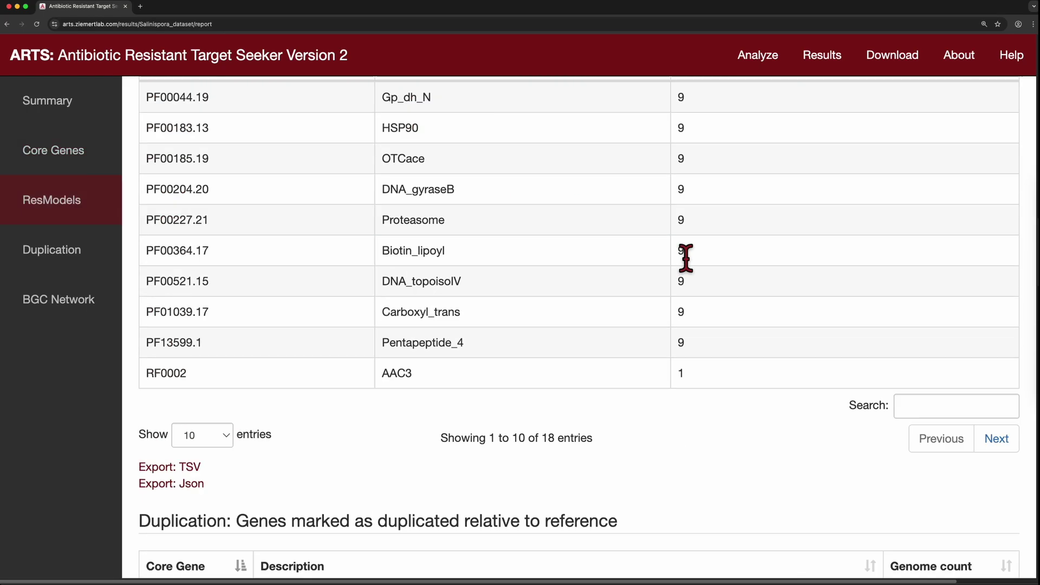
scroll(686, 258, "down", 15)
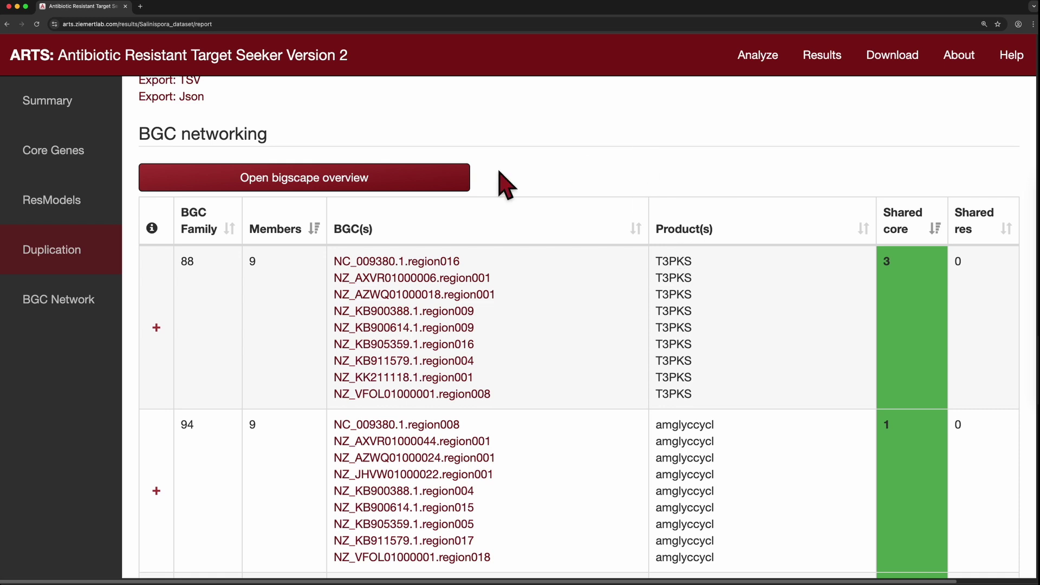
left_click(229, 229)
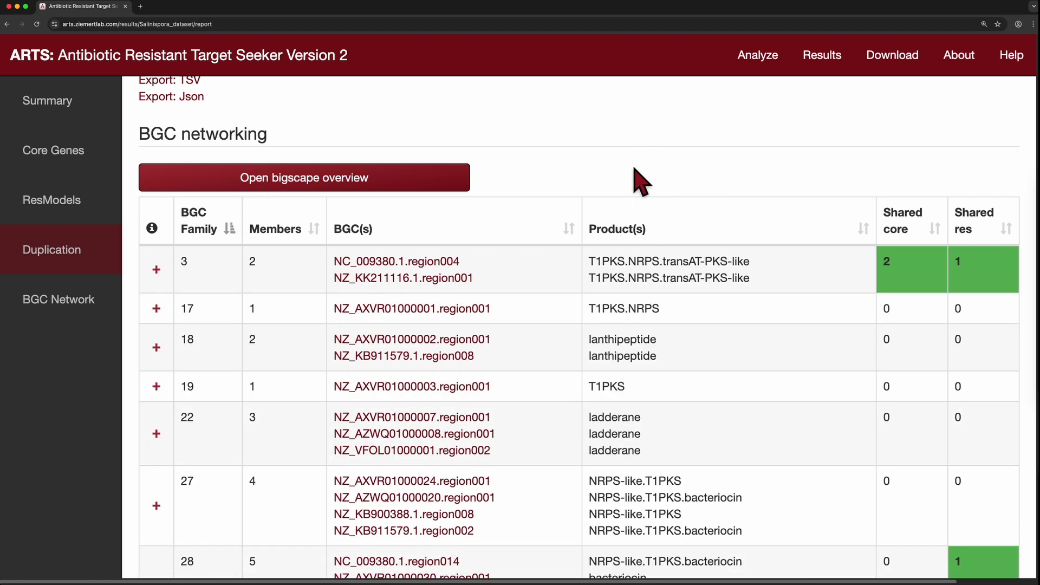
left_click(157, 270)
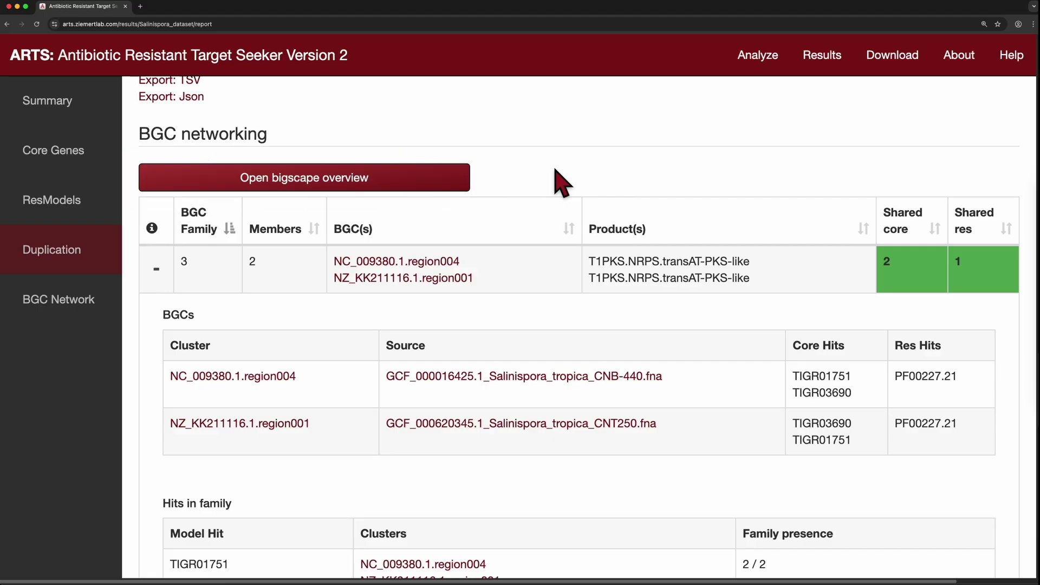
Find the cluster NC_009380.1.region004 in the PKS-NRP_Hybrids network of the BiG-SCAPE overview and select the matching BGC
left_click(396, 178)
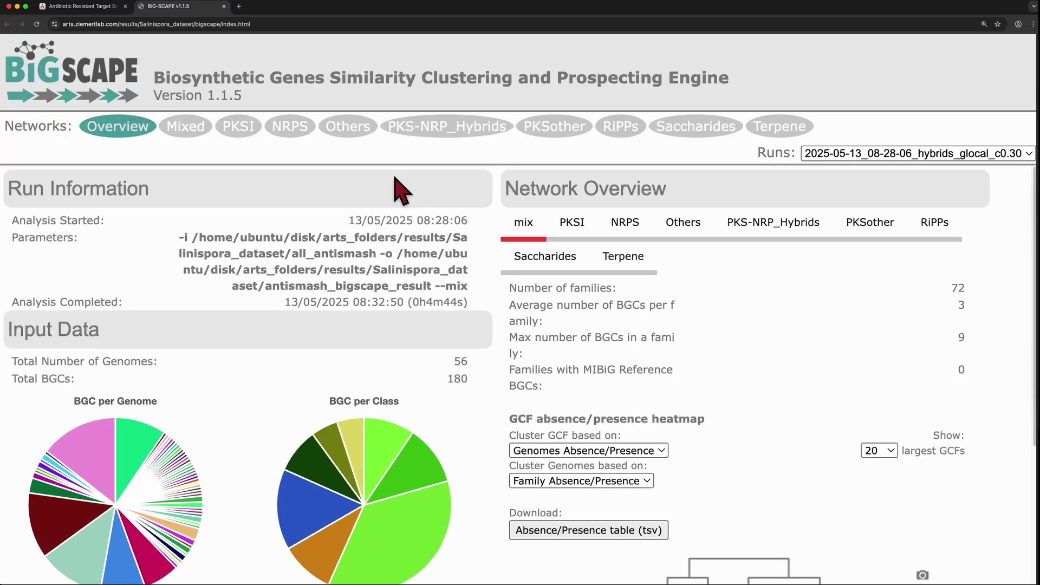
left_click(448, 133)
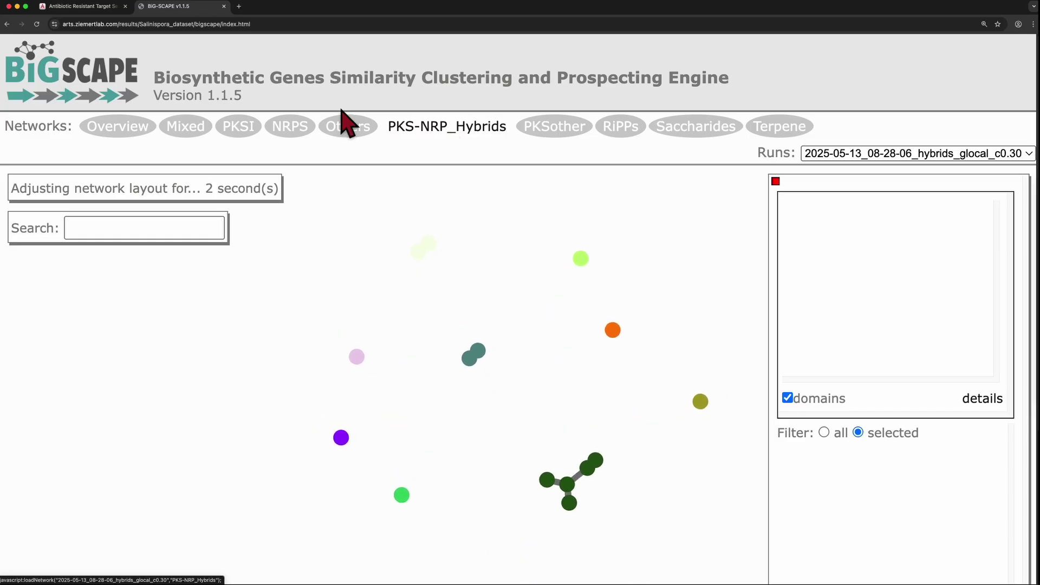
left_click(83, 8)
left_click_drag(297, 376, 171, 379)
key("super+c")
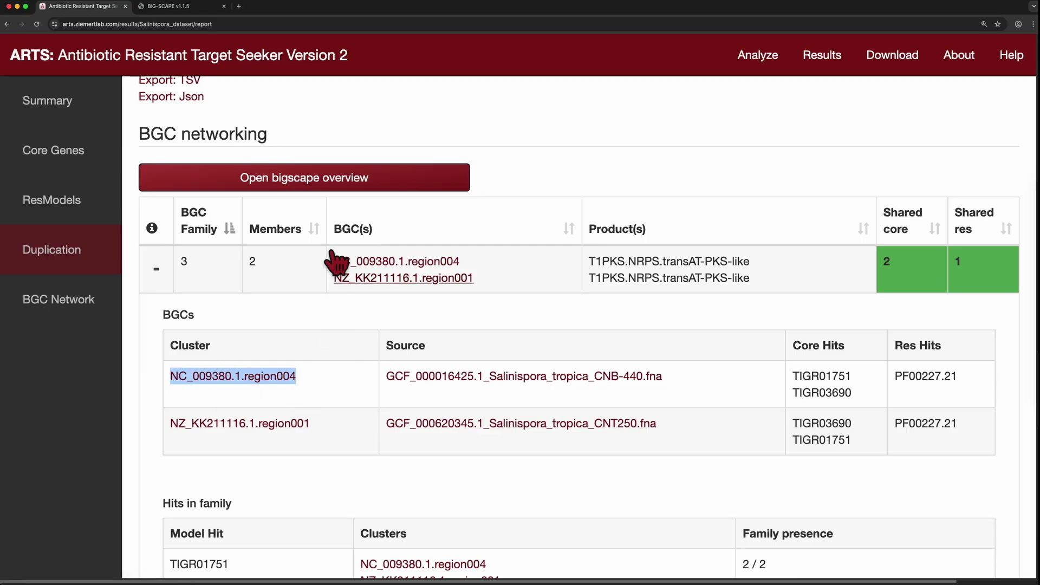
left_click(189, 10)
left_click(181, 228)
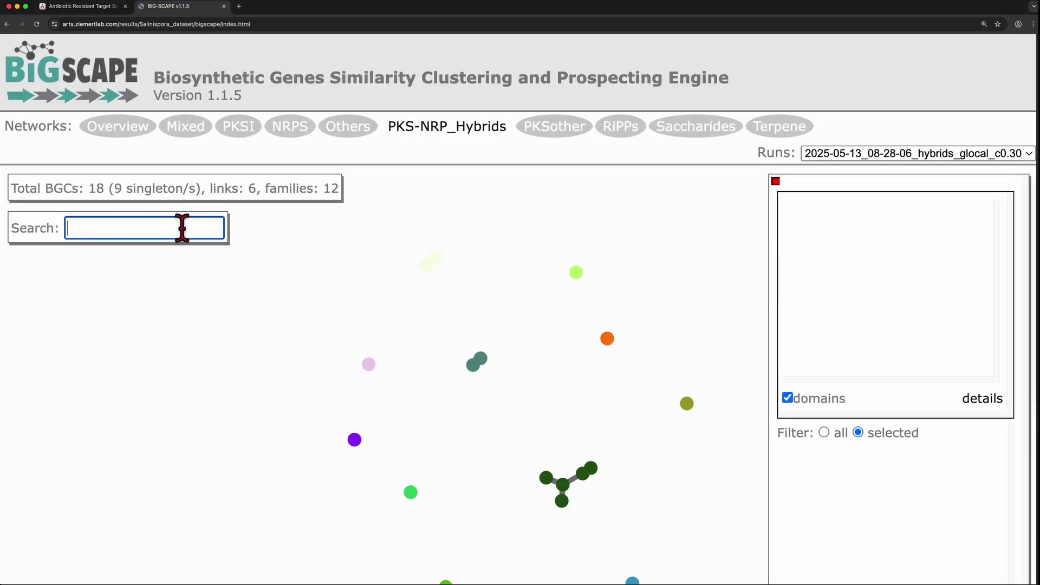
key("super+v")
left_click(146, 270)
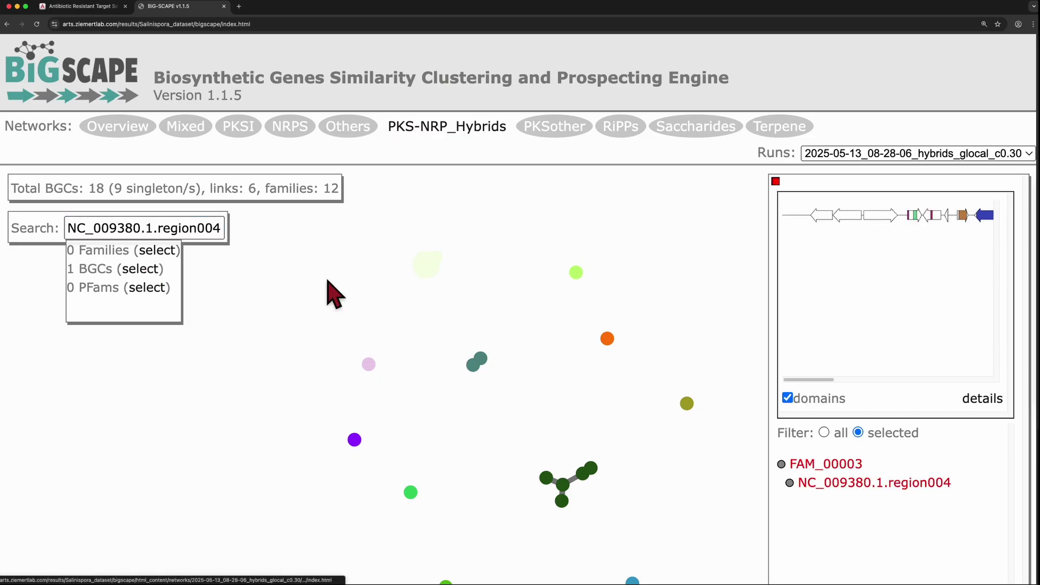
Close the BiG-SCAPE overview and review the hits in BGC family 3 and the remaining families down to the export section
left_click(223, 6)
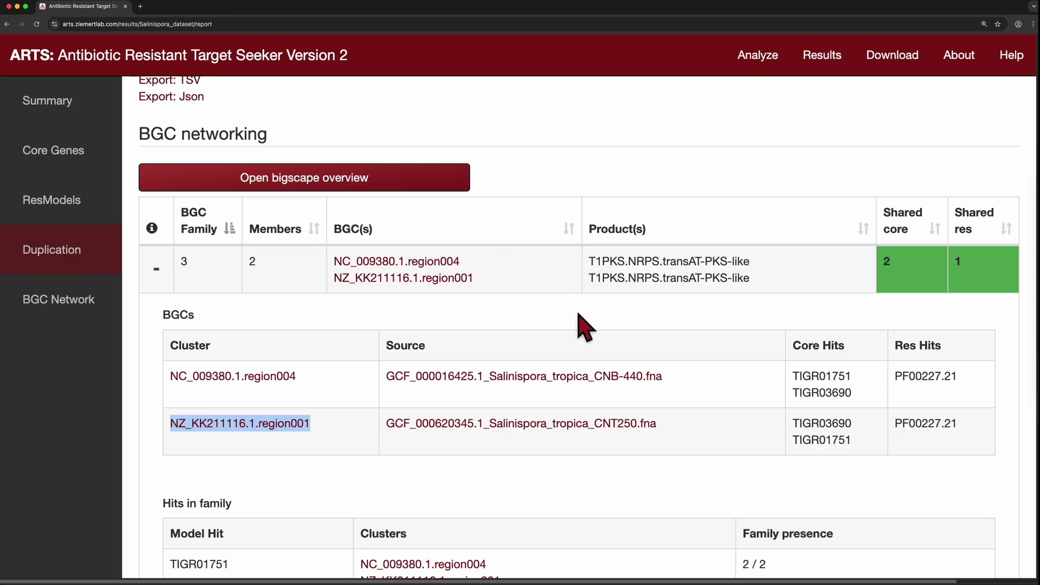
scroll(583, 330, "down", 7)
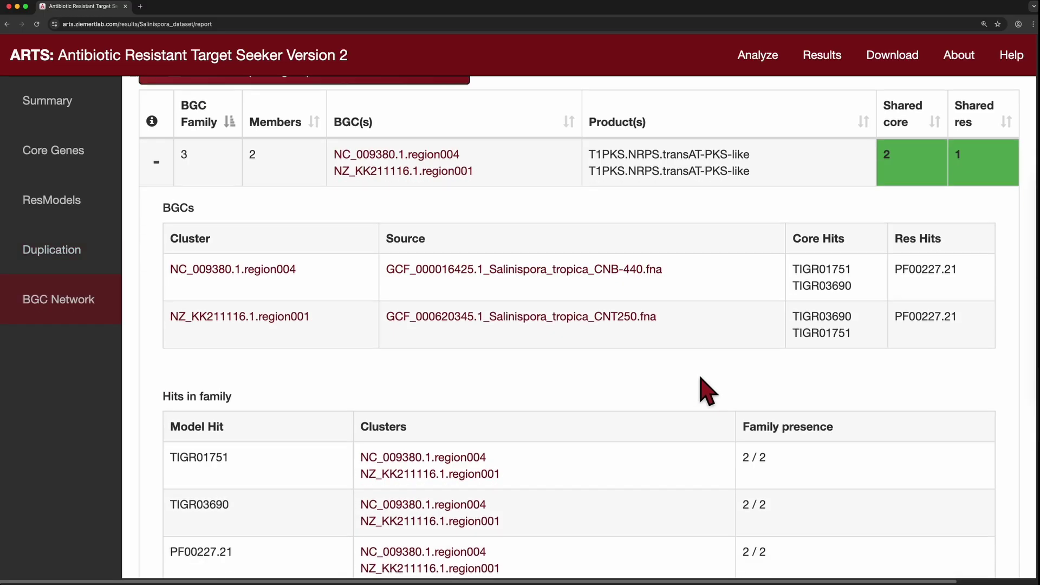
scroll(706, 395, "down", 12)
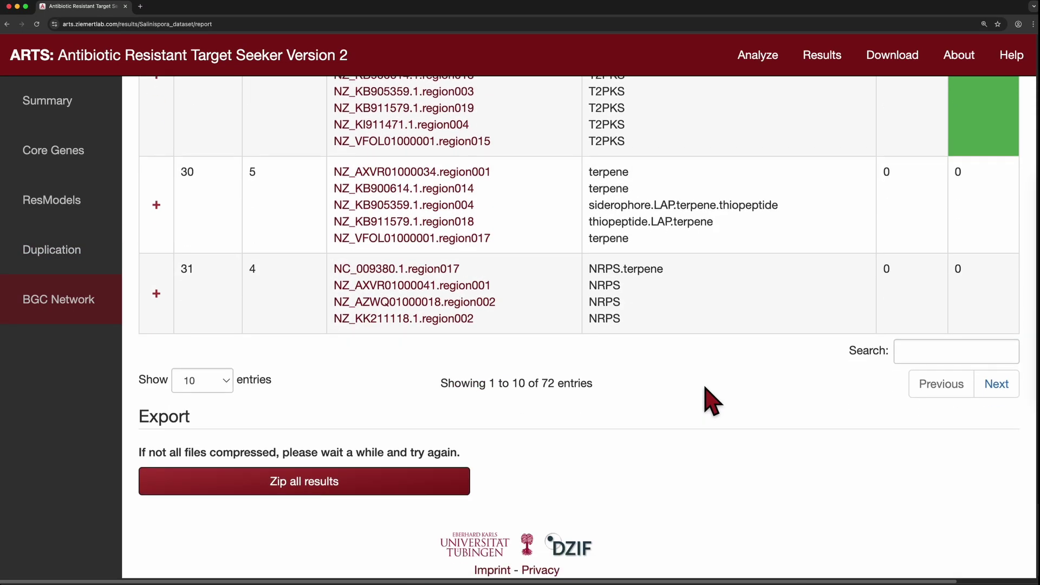